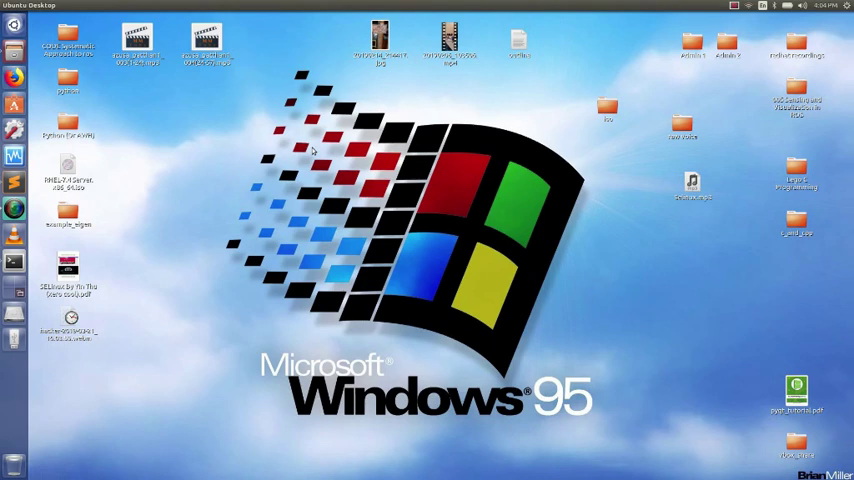
- Switch to Sublime Text and view the generated mobot_w_lidar.urdf file
key(alt+Tab)
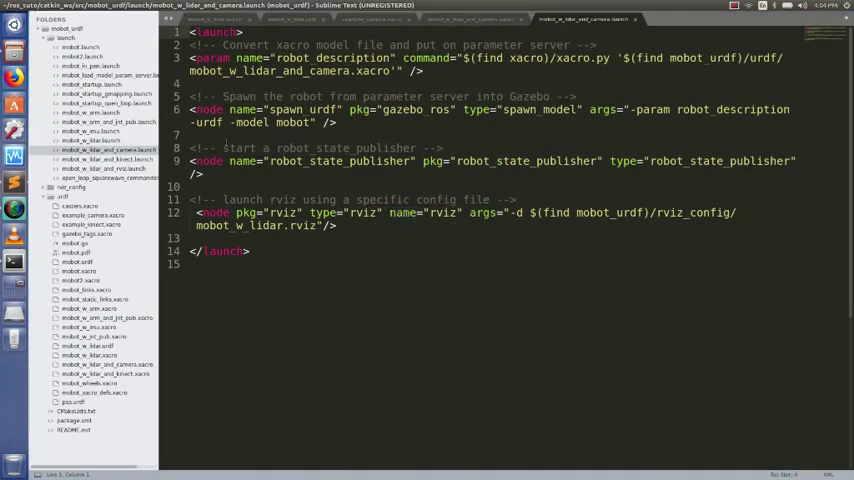
click(265, 20)
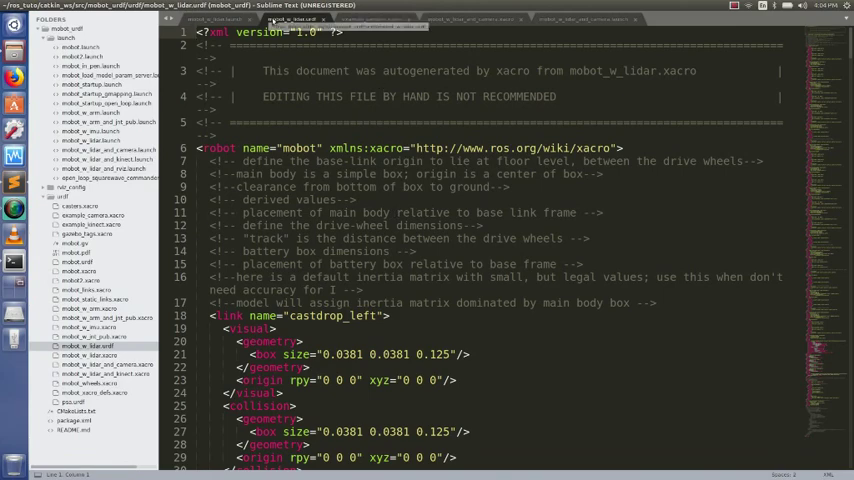
scroll(389, 253, down, 5)
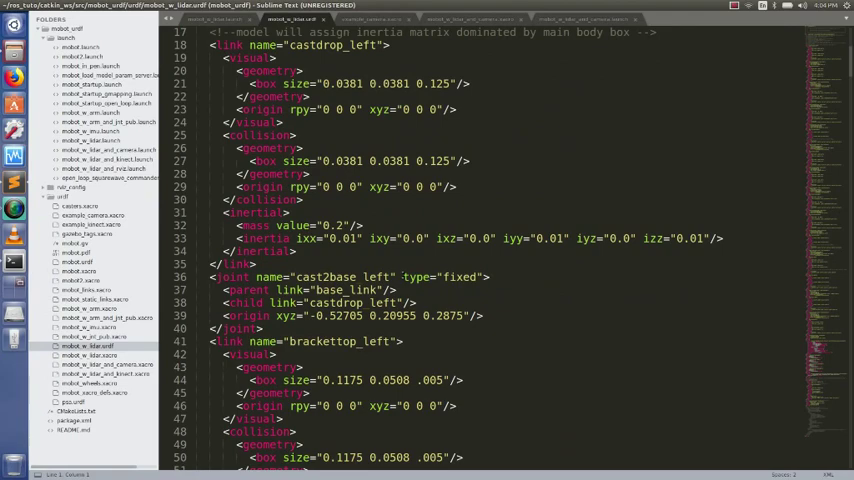
scroll(389, 253, up, 5)
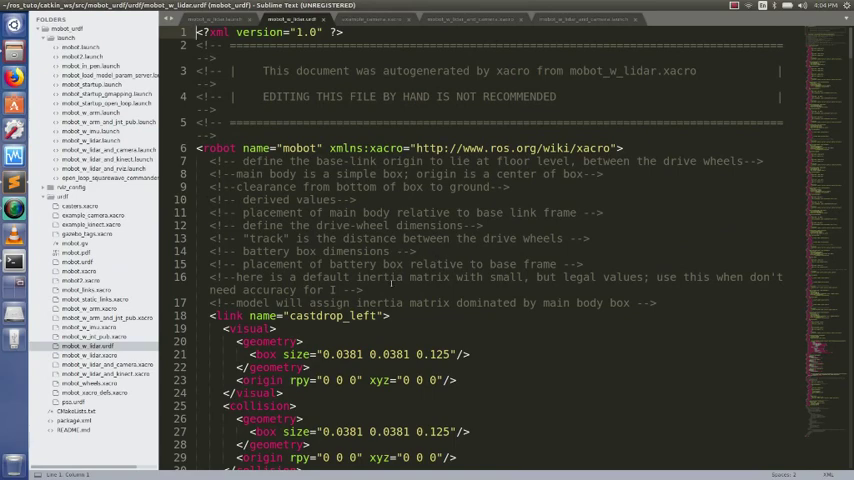
scroll(390, 283, down, 5)
scroll(390, 283, up, 5)
- In example_camera.xacro, highlight the camera link's collision, visual and inertial blocks and its gazebo reference
click(372, 19)
scroll(415, 314, up, 10)
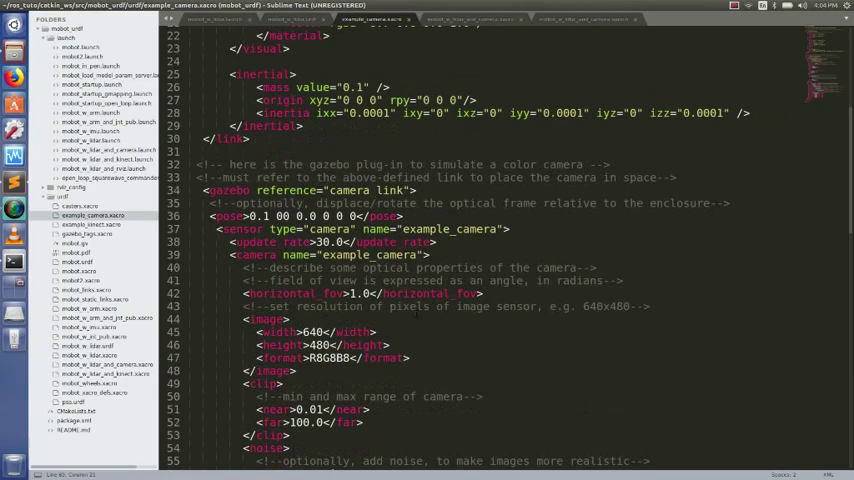
scroll(415, 314, up, 4)
scroll(417, 314, up, 3)
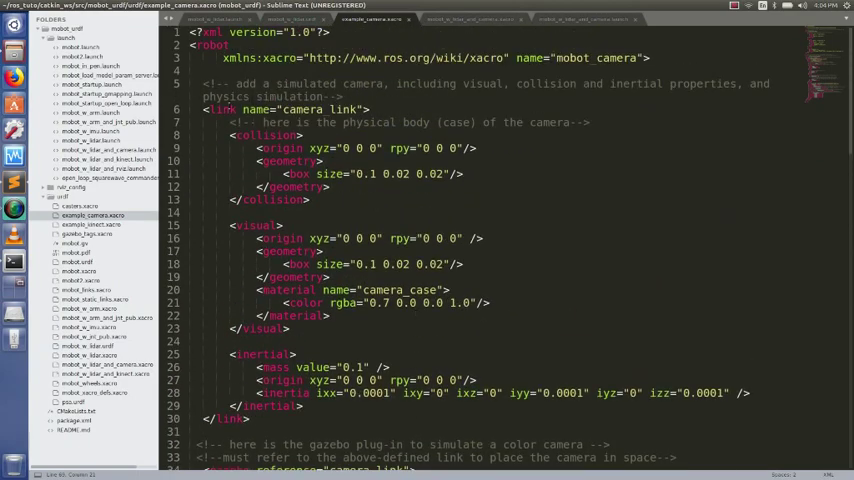
drag(192, 122, 383, 408)
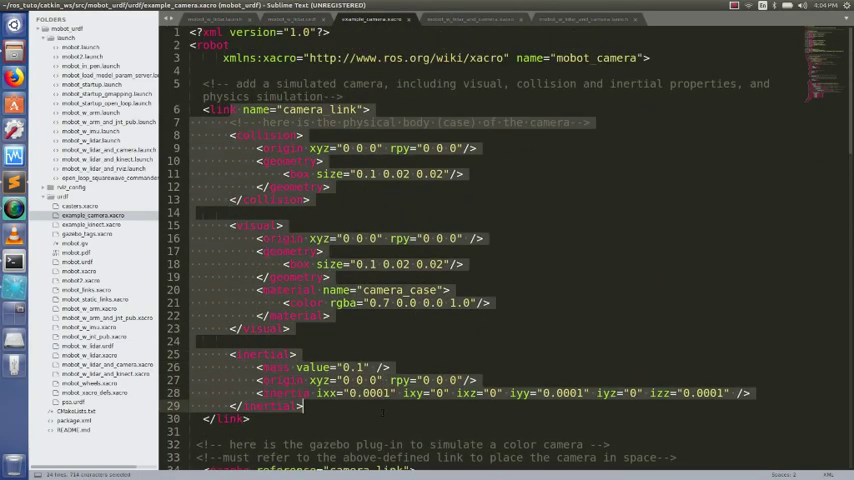
scroll(383, 412, down, 3)
click(349, 354)
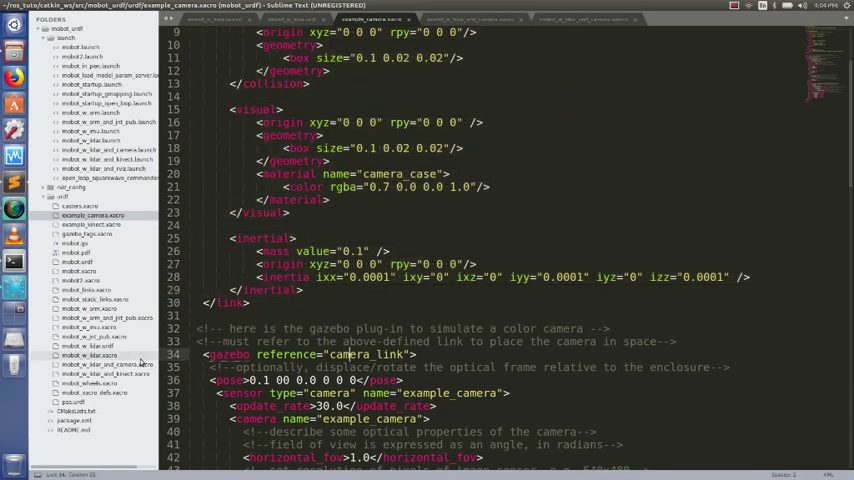
scroll(251, 366, down, 1)
scroll(251, 366, down, 5)
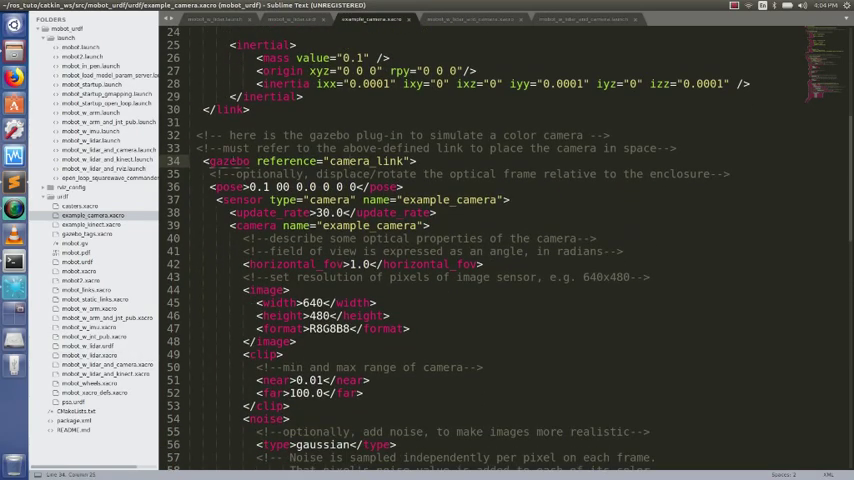
drag(205, 161, 290, 419)
scroll(290, 419, down, 4)
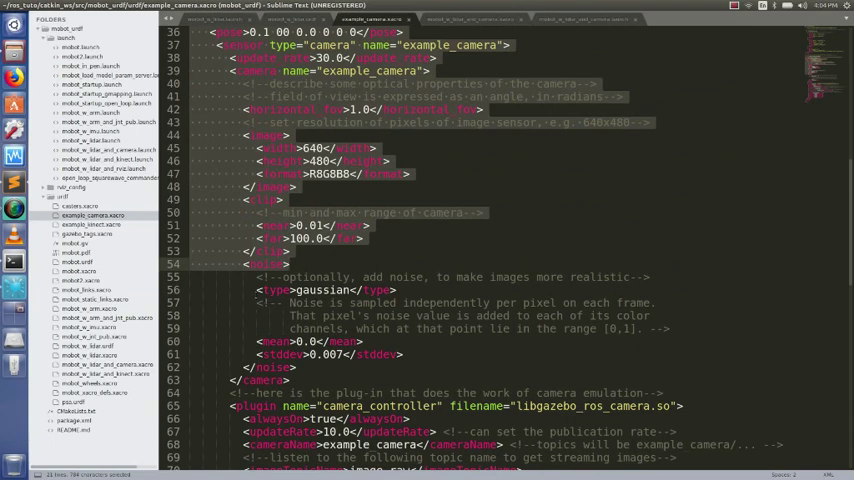
- Highlight the camera's gaussian noise, image width/height/format, update_rate and pose offset settings
drag(258, 290, 296, 367)
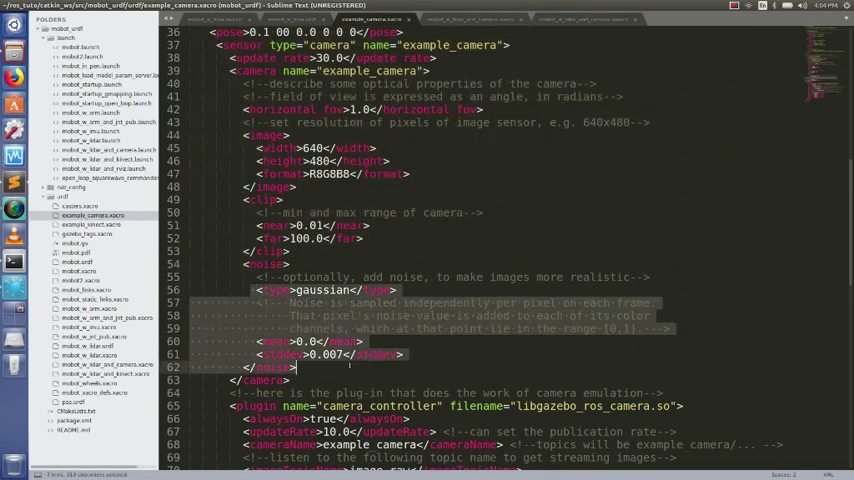
scroll(349, 366, down, 1)
scroll(382, 332, up, 1)
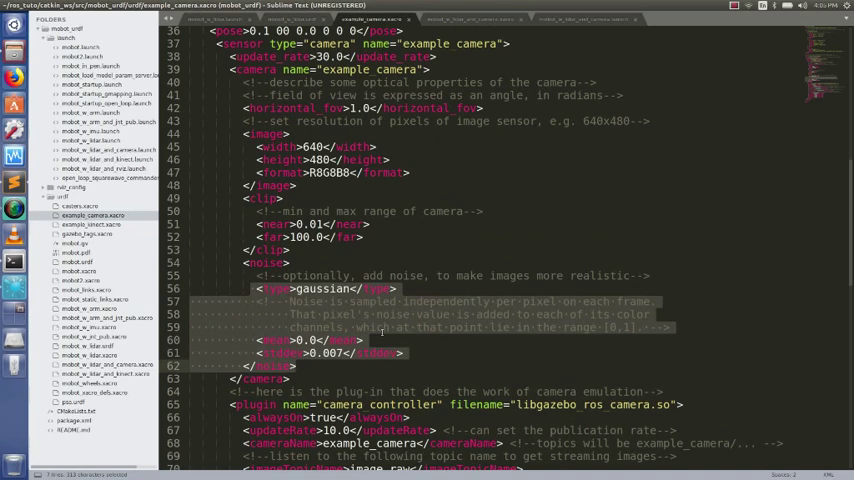
scroll(382, 332, up, 3)
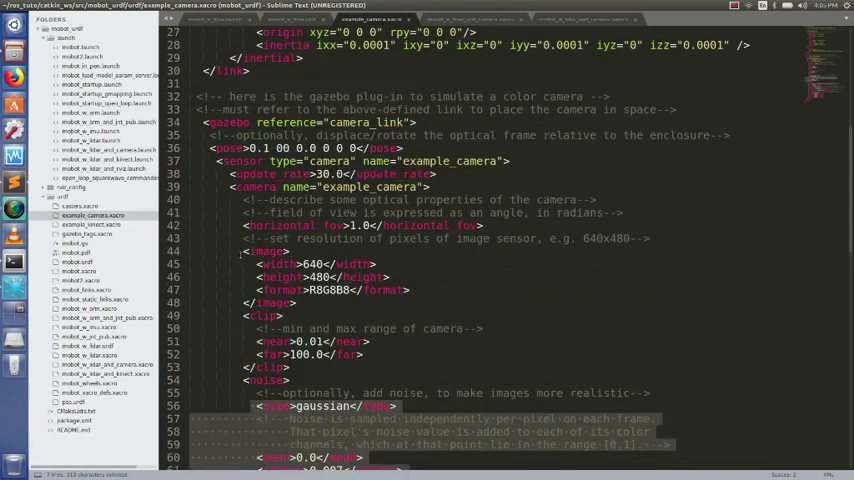
drag(228, 252, 388, 290)
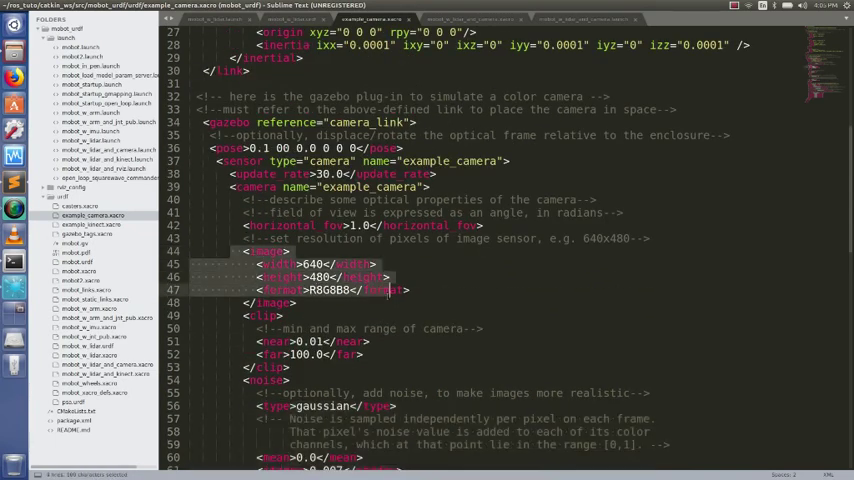
double_click(262, 174)
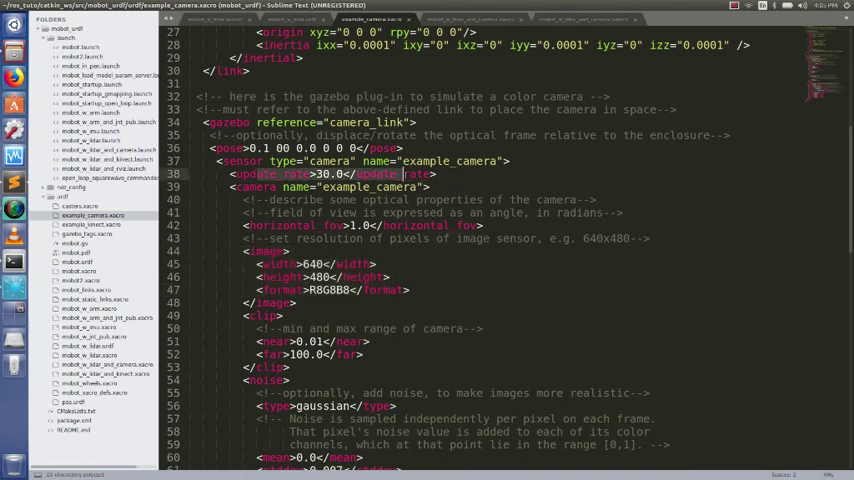
click(451, 179)
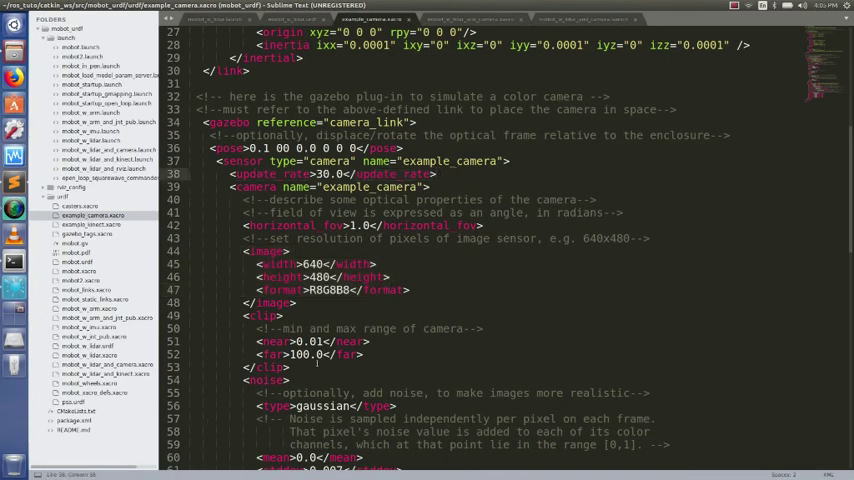
click(252, 148)
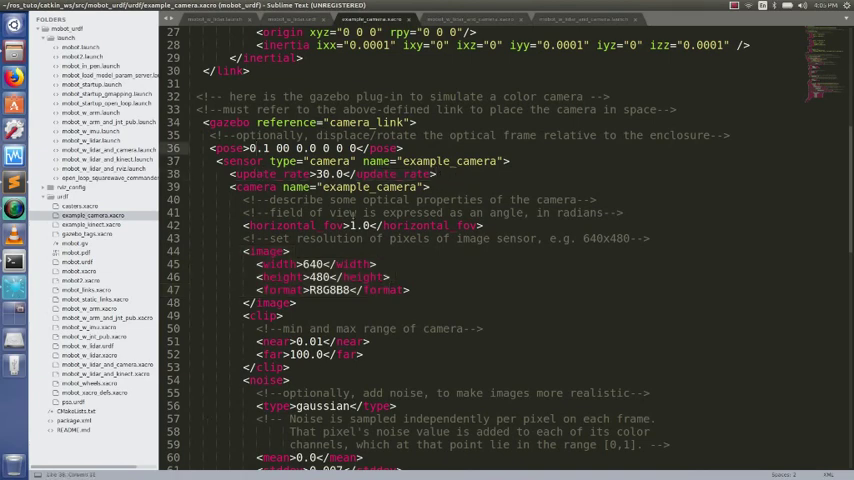
scroll(350, 212, up, 1)
scroll(350, 212, up, 2)
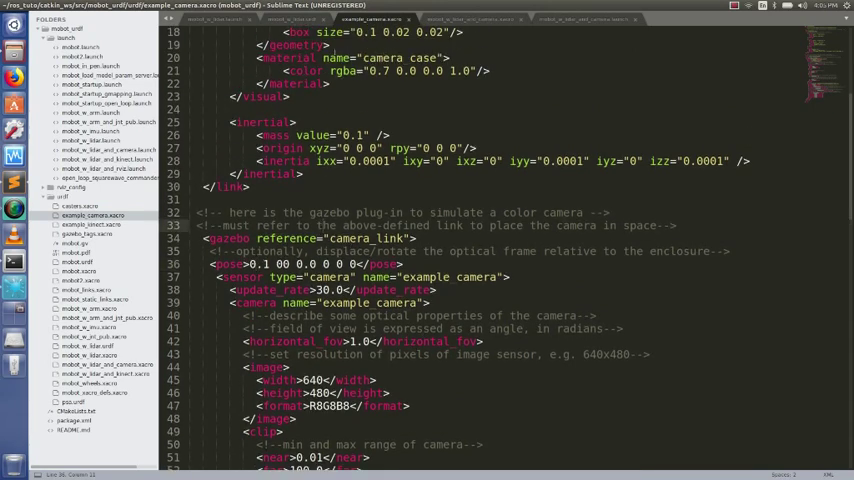
key(Up)
key(Up)
key(Up)
scroll(513, 392, down, 5)
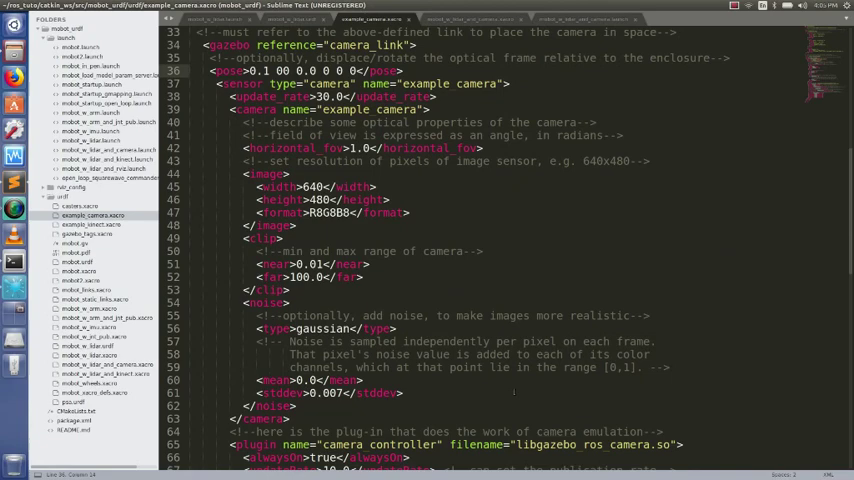
scroll(513, 392, down, 5)
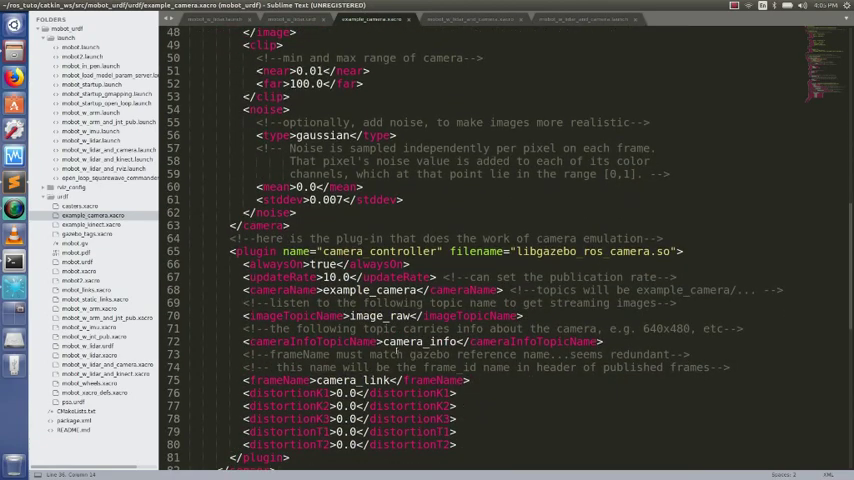
scroll(397, 351, down, 1)
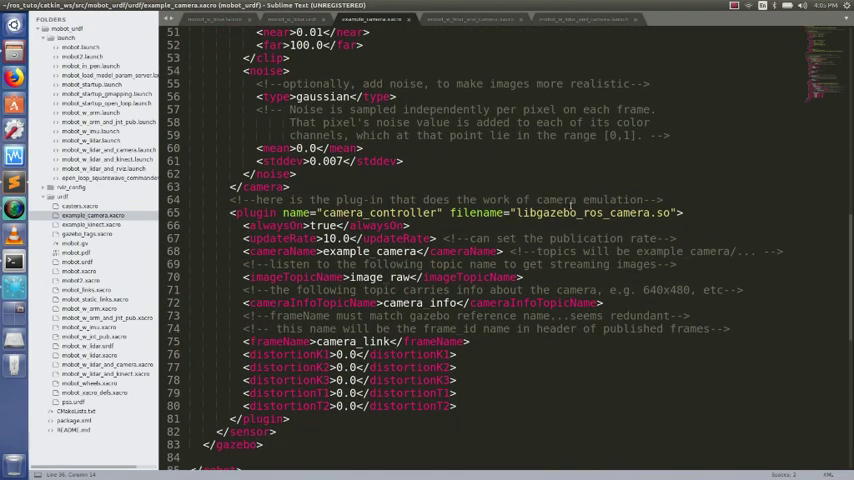
click(513, 212)
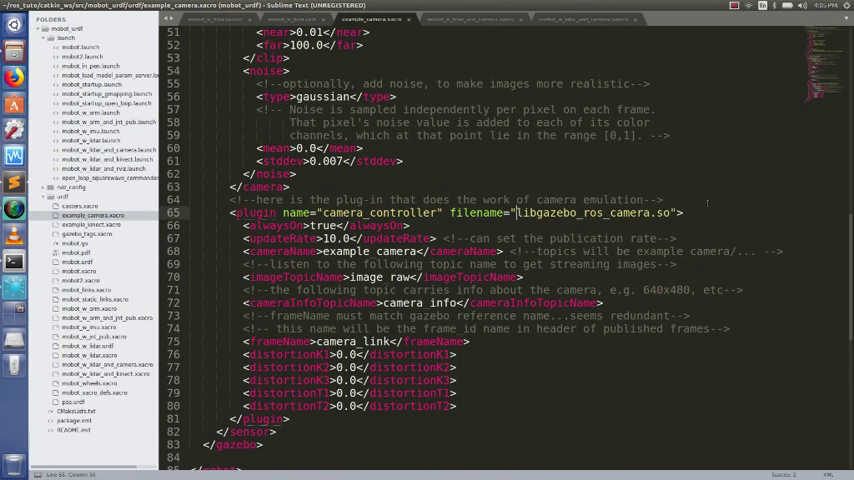
key(End)
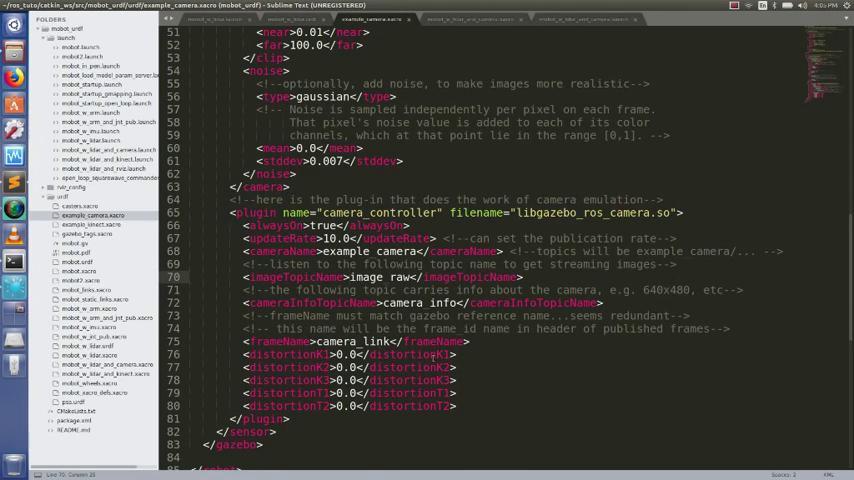
click(381, 302)
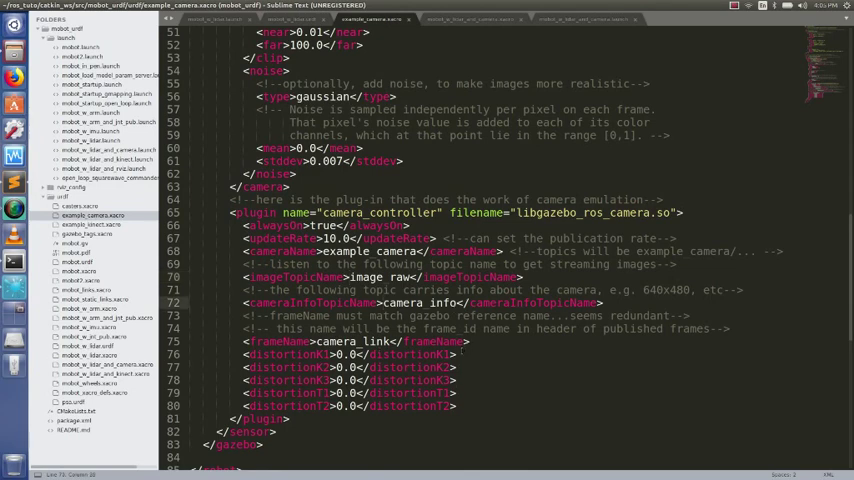
scroll(461, 350, up, 3)
scroll(461, 350, down, 4)
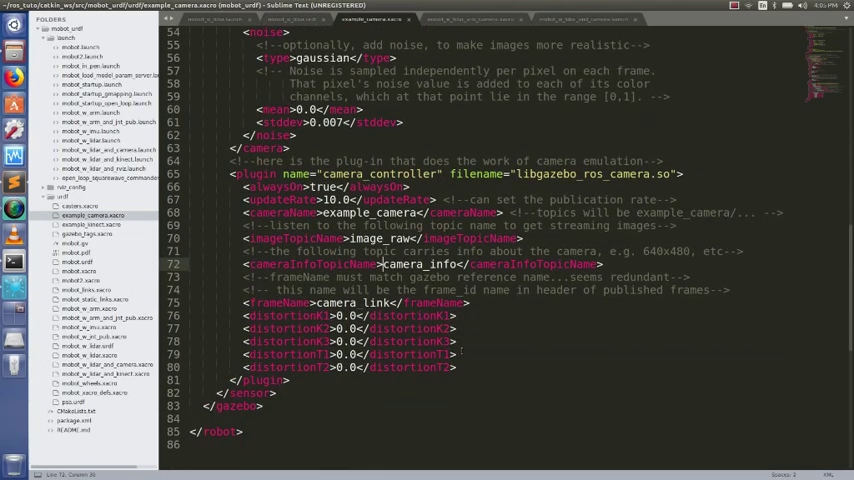
scroll(461, 350, up, 4)
scroll(272, 185, down, 3)
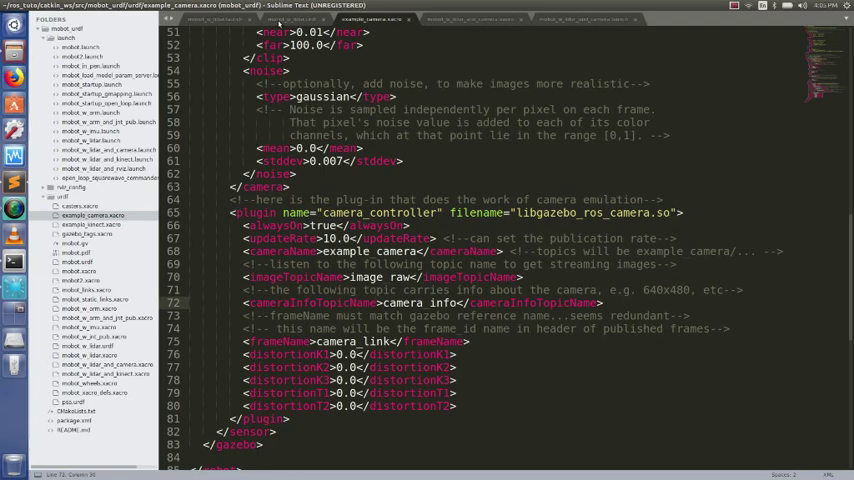
click(190, 15)
click(355, 20)
key(ctrl+Page_Down)
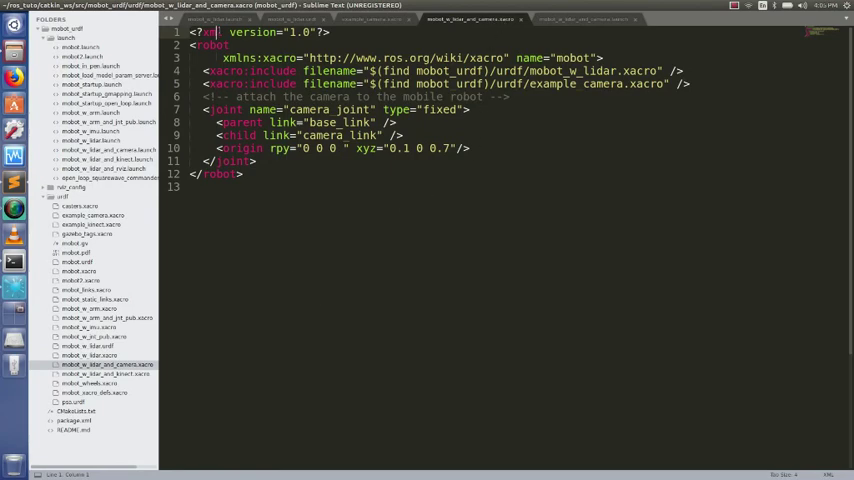
drag(207, 71, 723, 72)
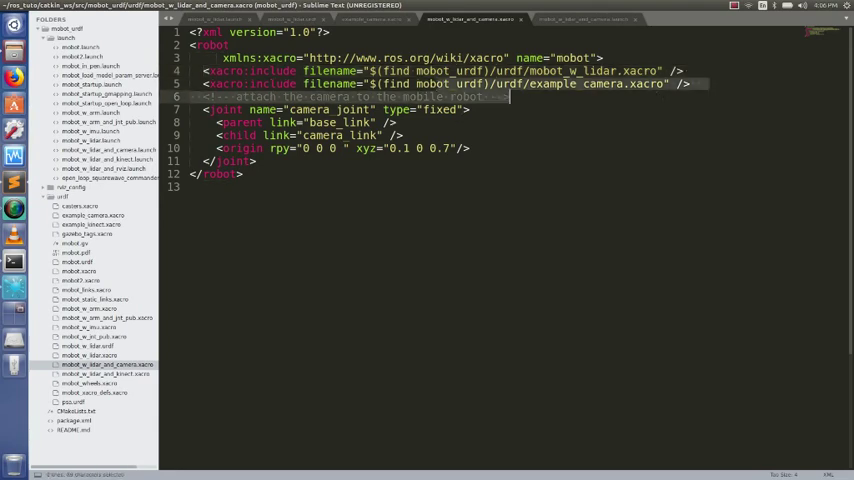
drag(207, 84, 691, 84)
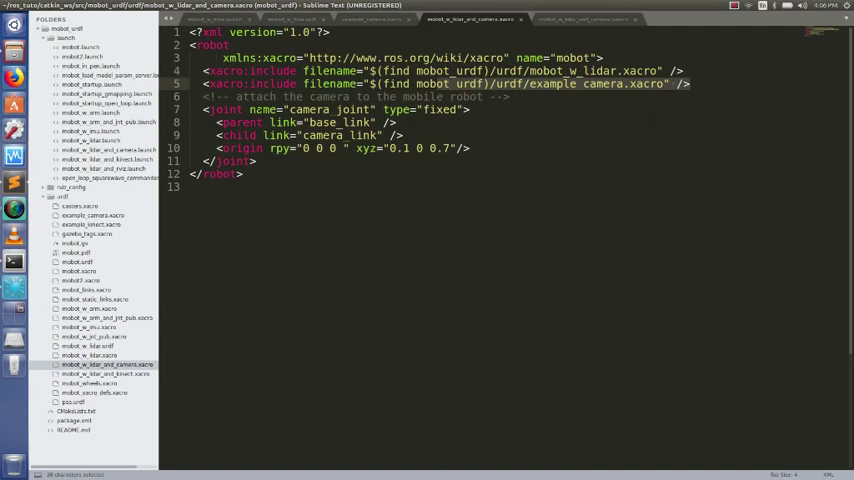
click(268, 109)
click(308, 122)
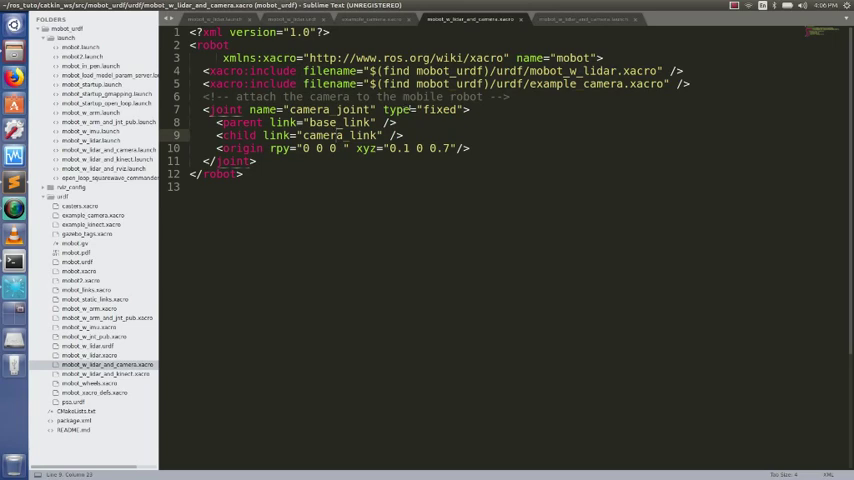
click(428, 109)
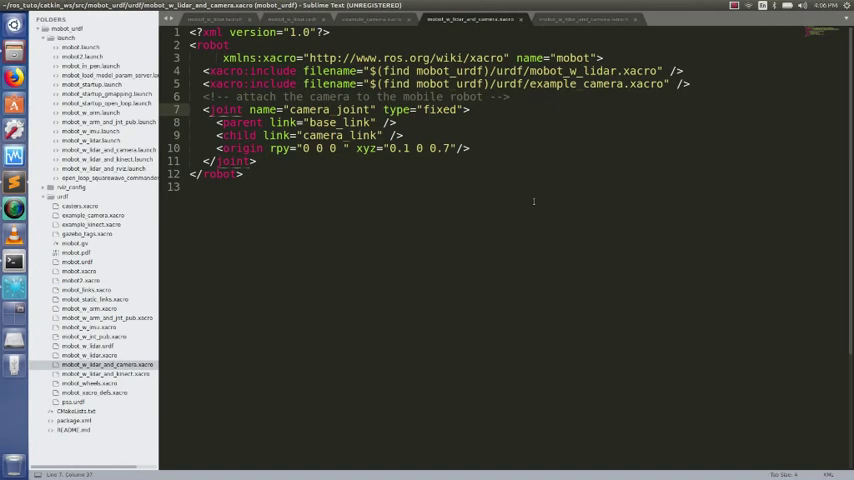
- In mobot_w_lidar_and_camera.launch, select the robot description, Gazebo spawn and robot_state_publisher lines
click(580, 19)
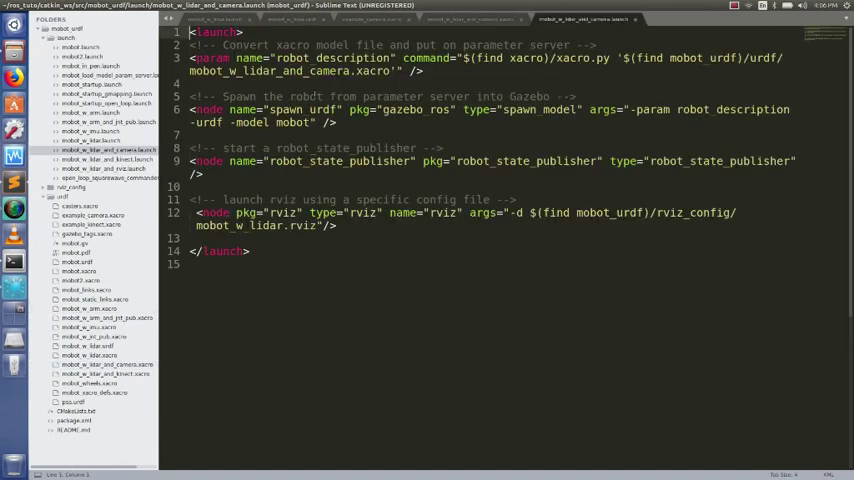
triple_click(323, 71)
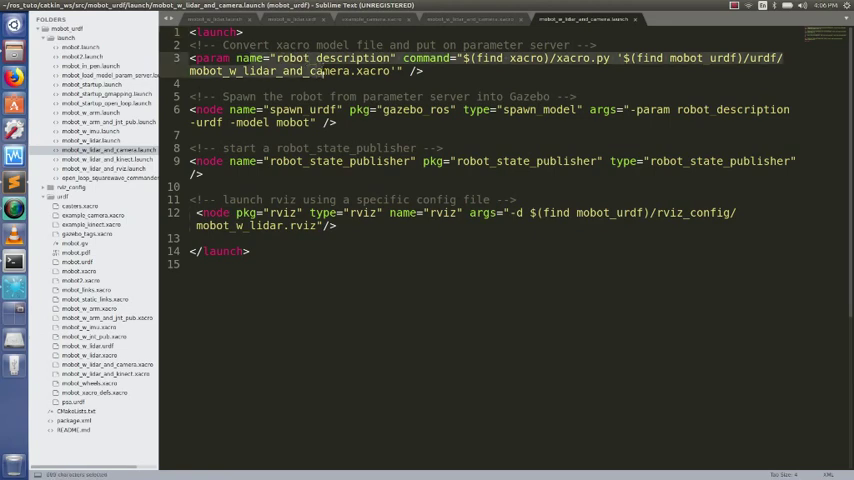
triple_click(234, 122)
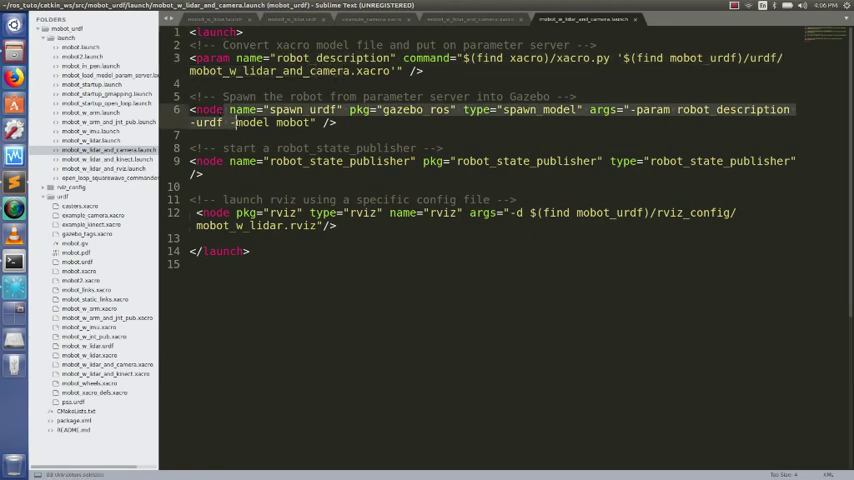
triple_click(371, 176)
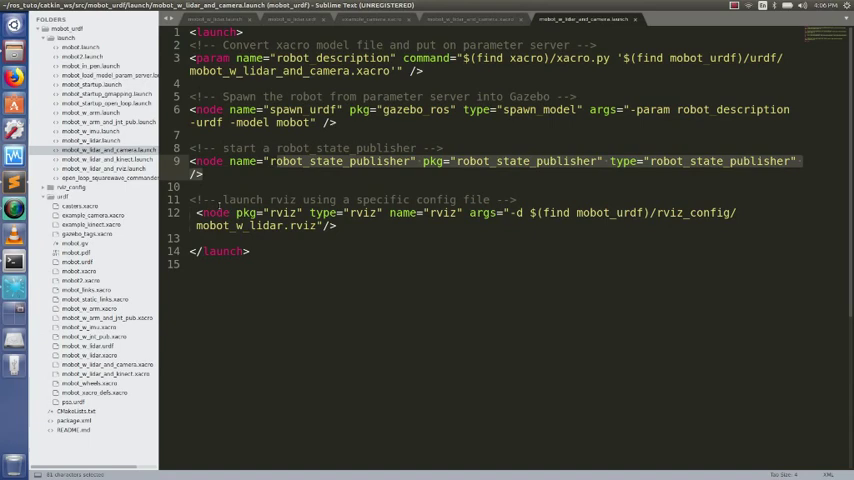
- Select the rviz node line and dismiss the Gazebo crash report
drag(222, 200, 235, 213)
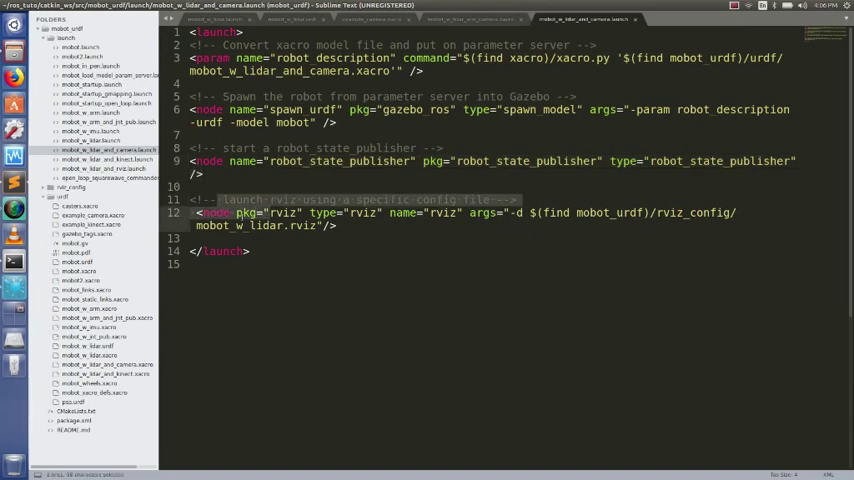
click(240, 213)
triple_click(258, 226)
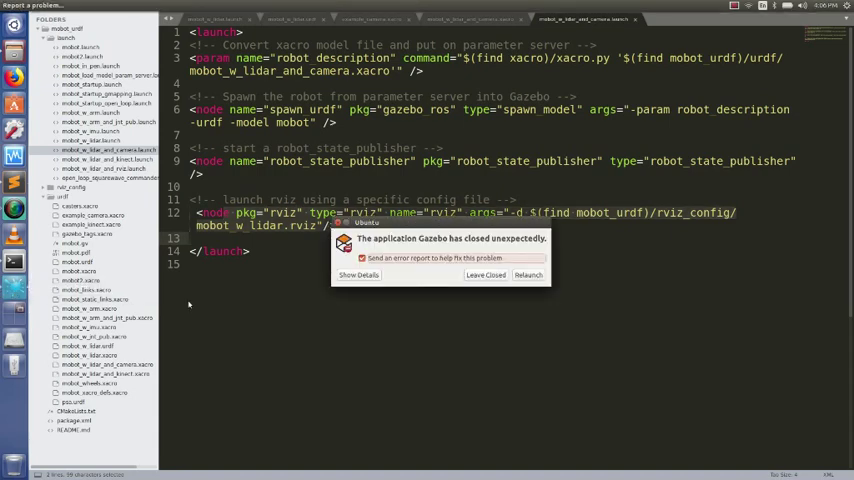
click(486, 275)
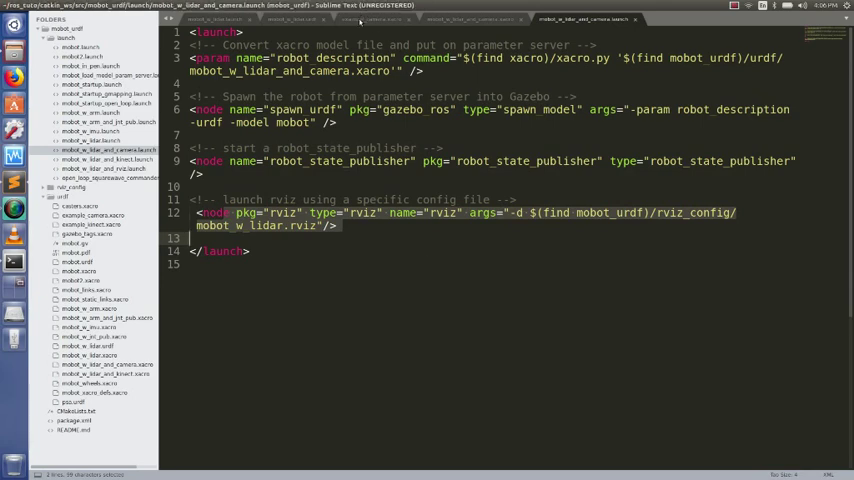
- Review example_camera.xacro's box geometry and libgazebo_ros_camera plugin, briefly checking the lidar-and-camera xacro
click(323, 20)
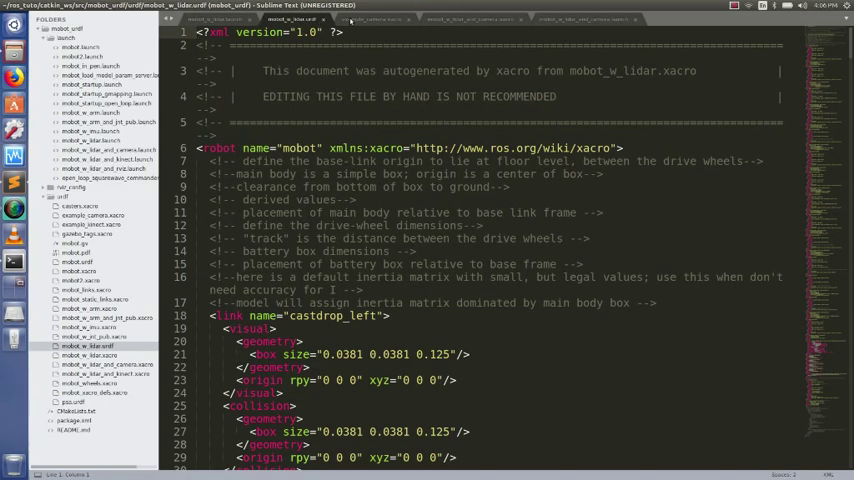
click(350, 20)
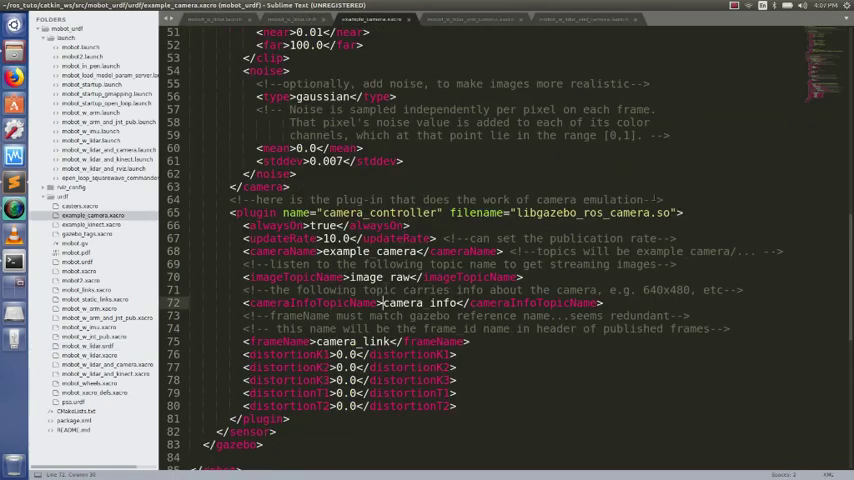
click(650, 212)
scroll(528, 251, up, 3)
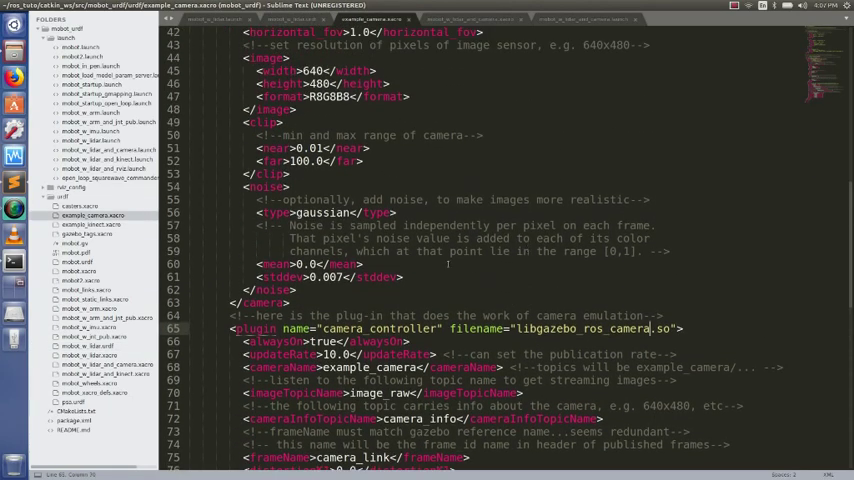
scroll(448, 264, up, 3)
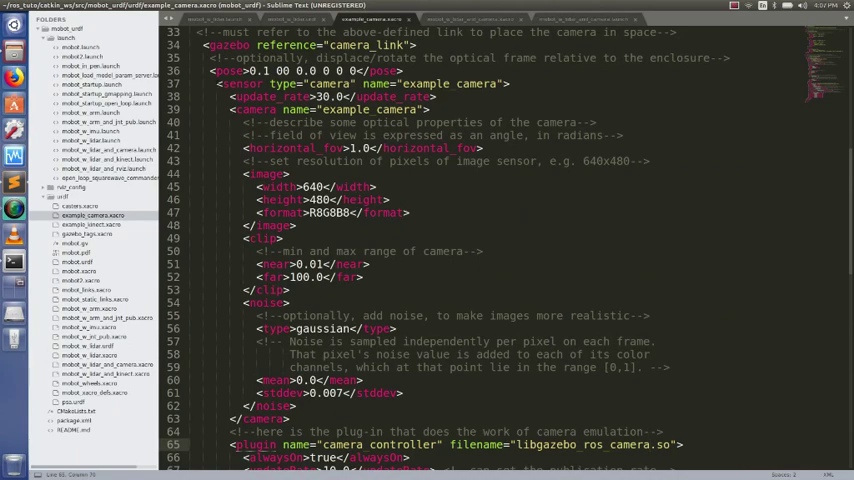
scroll(288, 278, up, 3)
scroll(288, 278, up, 6)
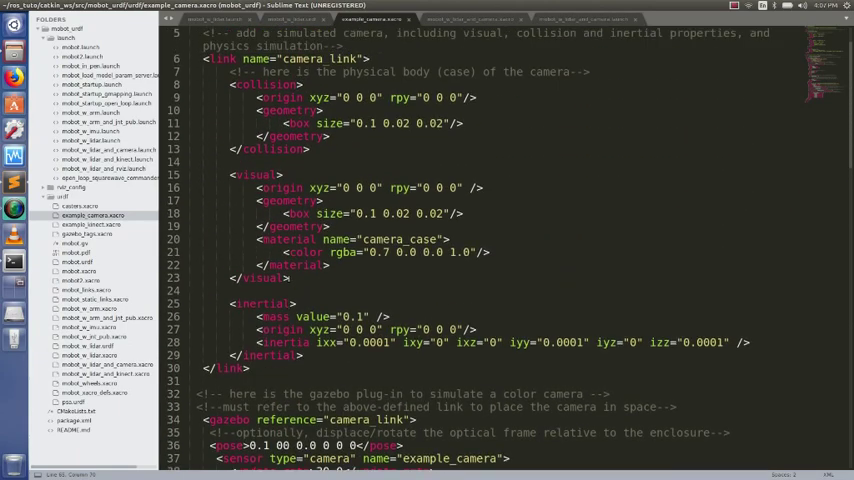
scroll(294, 272, up, 2)
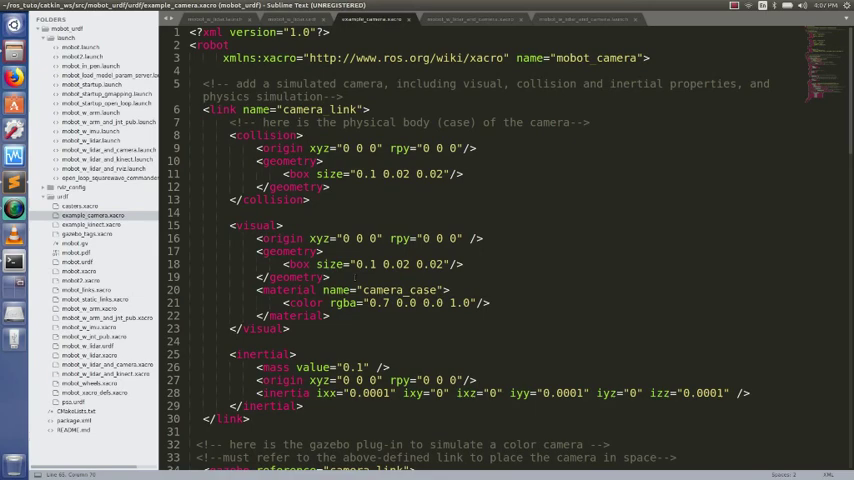
double_click(300, 264)
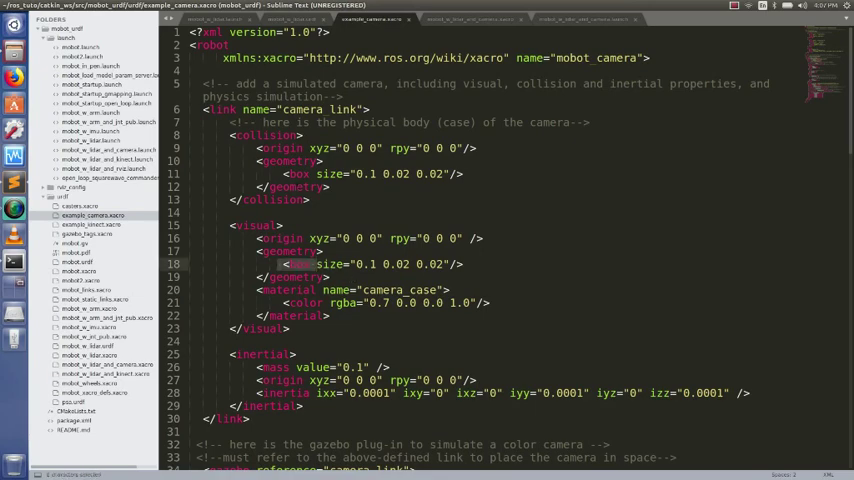
scroll(318, 218, down, 5)
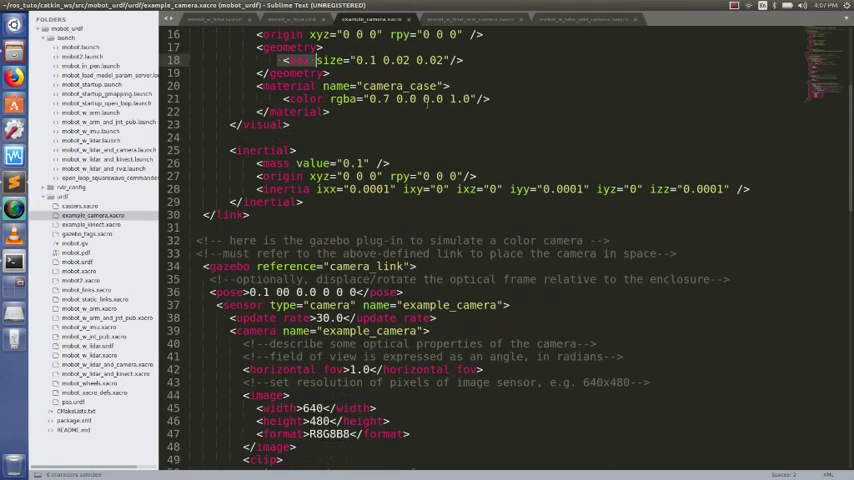
scroll(430, 124, down, 7)
scroll(430, 124, down, 7)
click(597, 135)
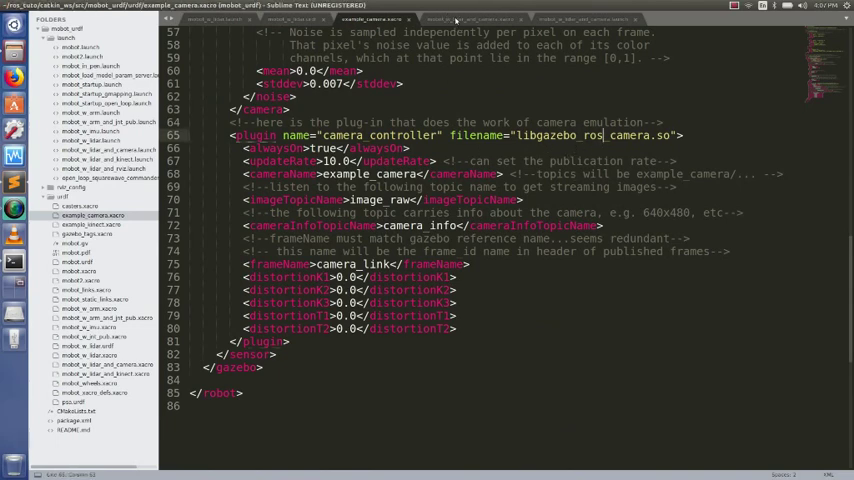
click(461, 22)
click(375, 18)
- Stop the crashed terminal process and rerun roslaunch gazebo_ros empty_world.launch
key(alt+Tab)
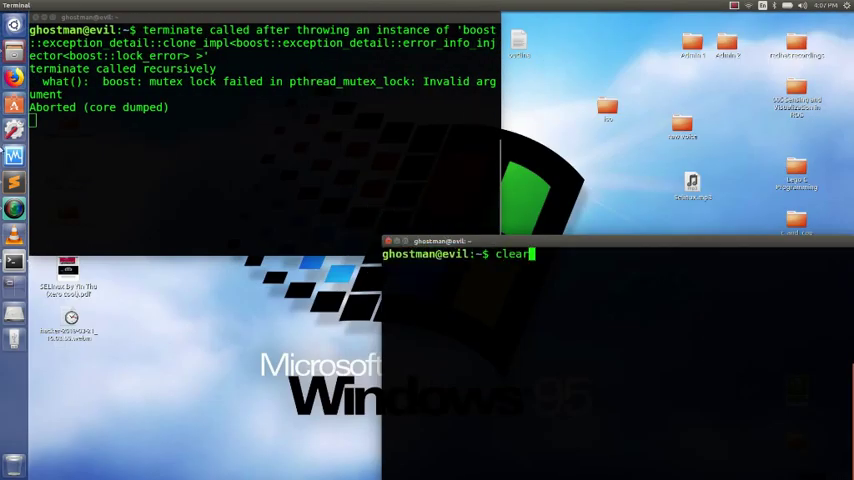
click(233, 160)
key(ctrl+c)
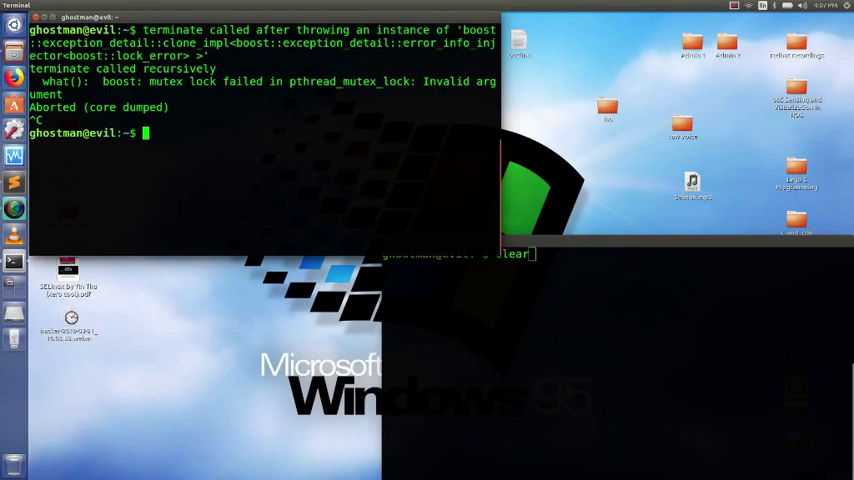
key(Up)
key(Up)
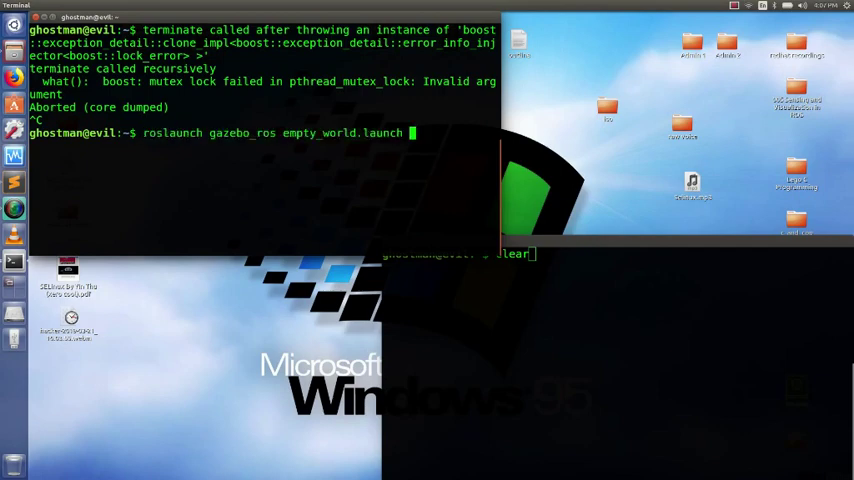
key(Return)
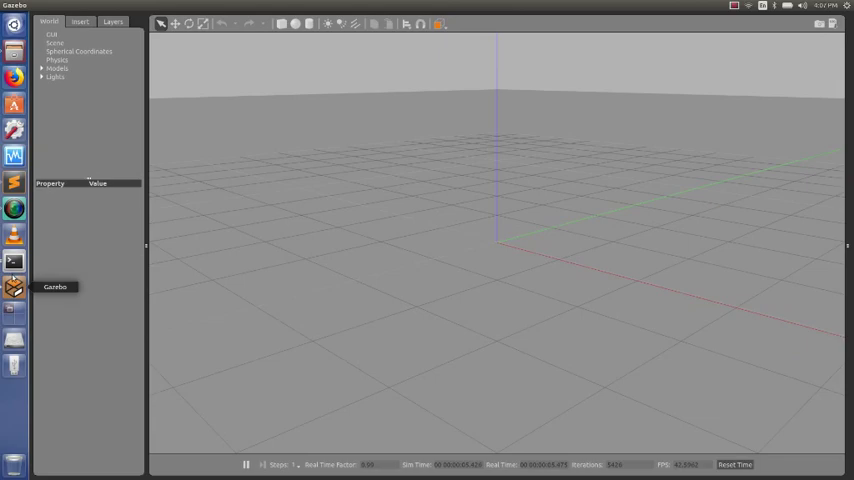
- Bring the terminals in front of Gazebo and clear the second terminal for the robot launch
click(14, 261)
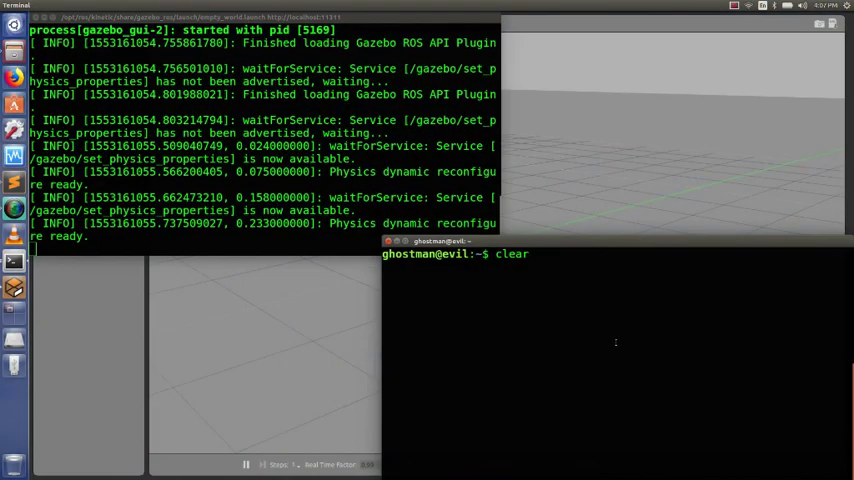
key(Return)
text(clear)
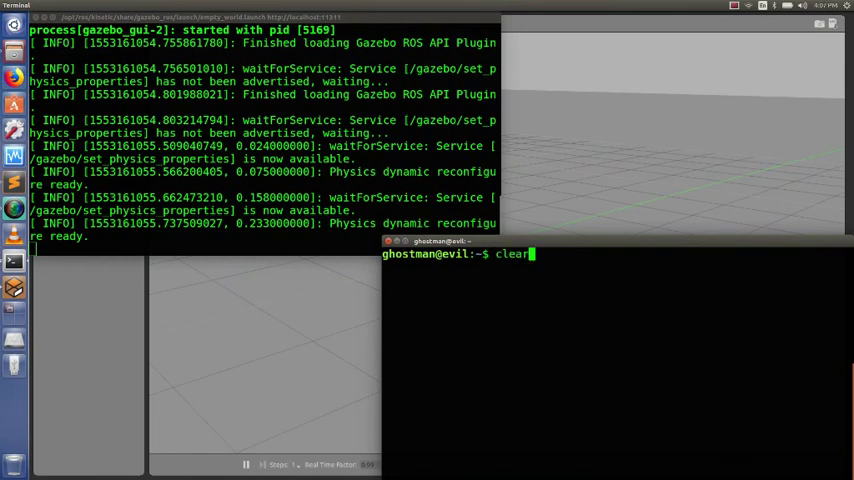
key(Return)
text(roslaunch mobot_urdf mobot_w_lidar_and_camera.launch)
key(Return)
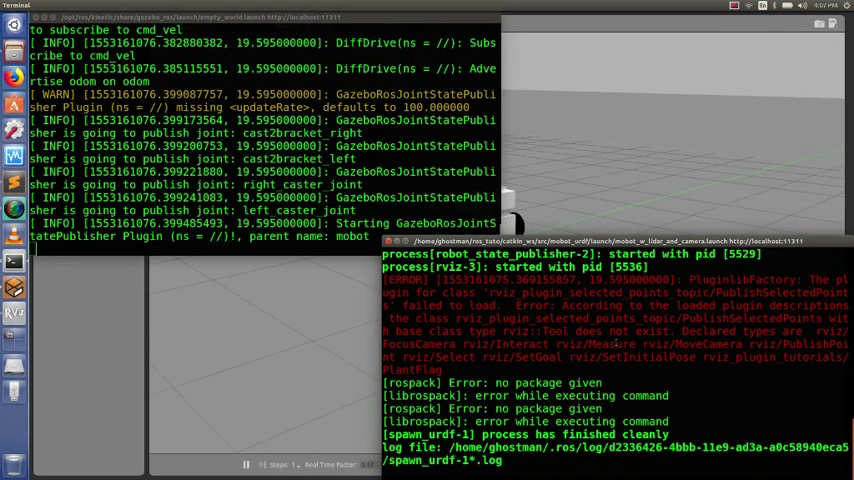
- Insert the Starting Pen model around the robot and orbit to a top-down view of it
click(568, 147)
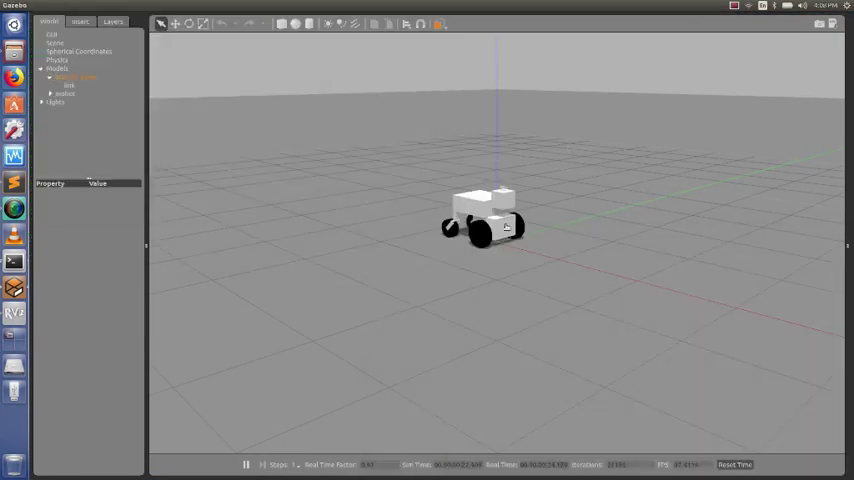
click(80, 21)
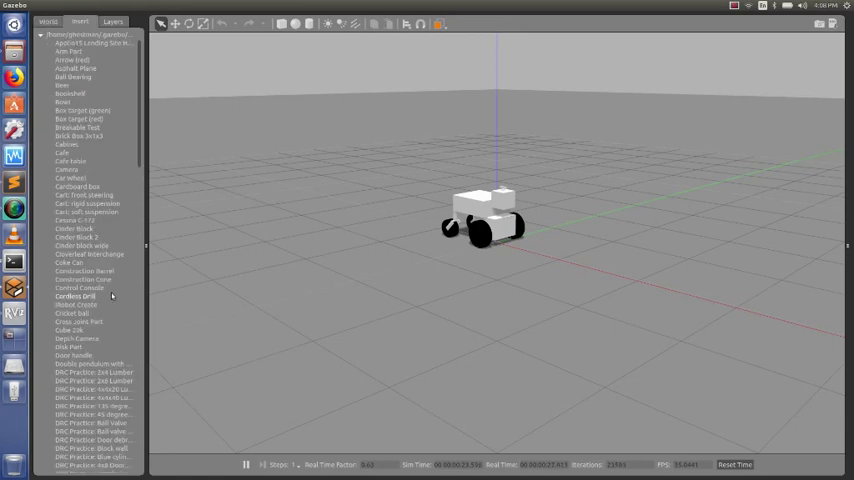
scroll(110, 310, down, 8)
scroll(106, 324, down, 8)
scroll(106, 324, down, 8)
scroll(104, 324, down, 6)
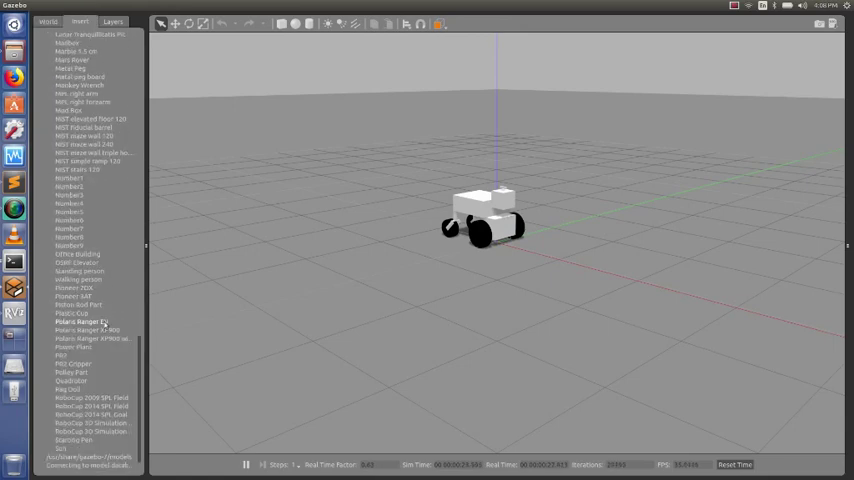
click(74, 441)
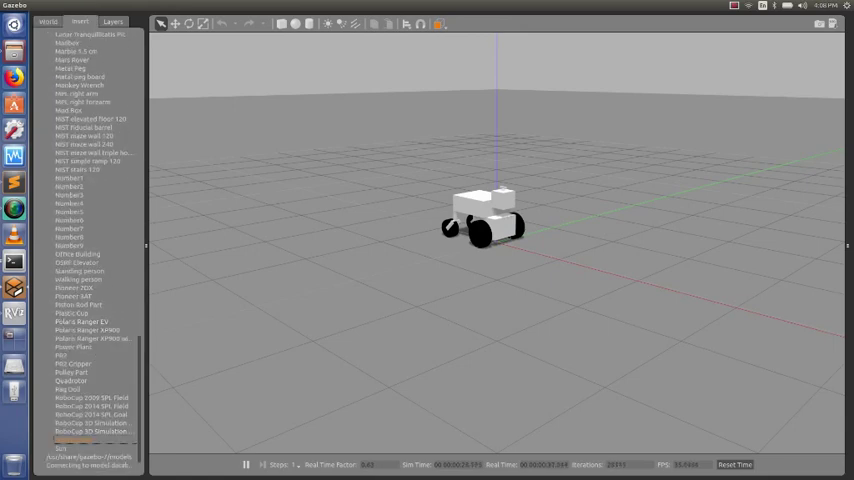
scroll(327, 301, down, 3)
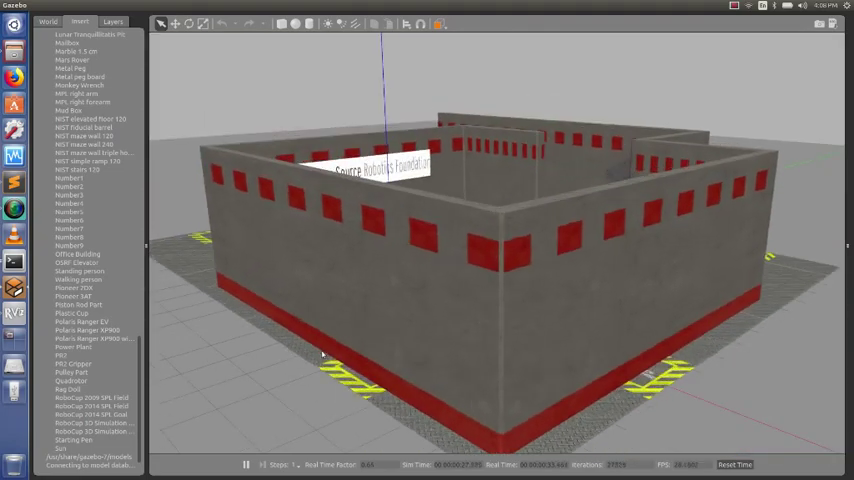
middle_drag(327, 301, 250, 403)
scroll(250, 403, down, 3)
scroll(250, 403, down, 1)
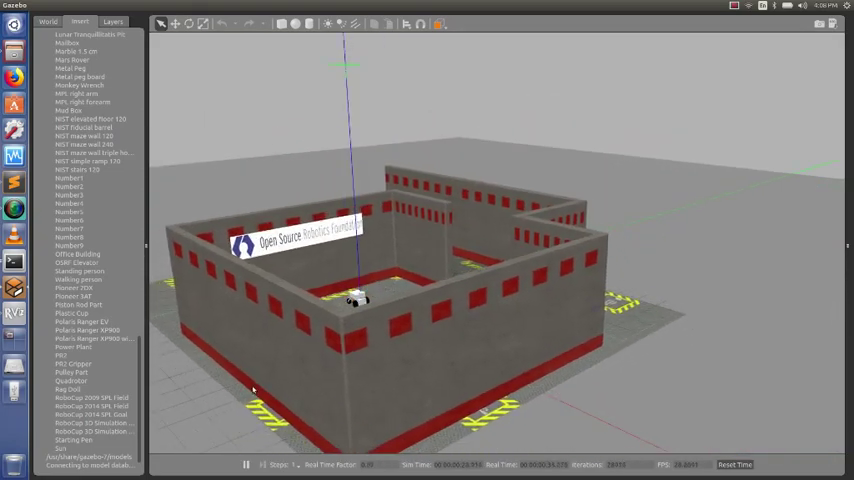
scroll(248, 398, down, 1)
scroll(247, 392, down, 1)
scroll(245, 385, down, 1)
scroll(245, 385, down, 1)
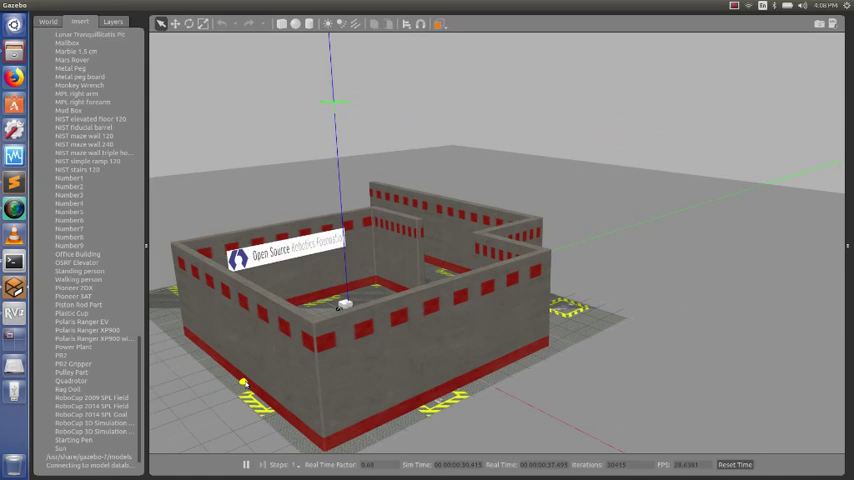
scroll(243, 382, down, 1)
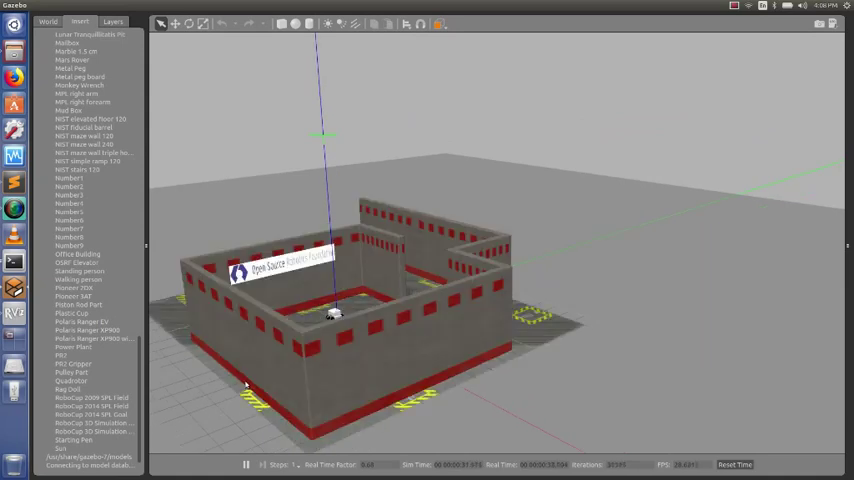
middle_drag(340, 320, 321, 364)
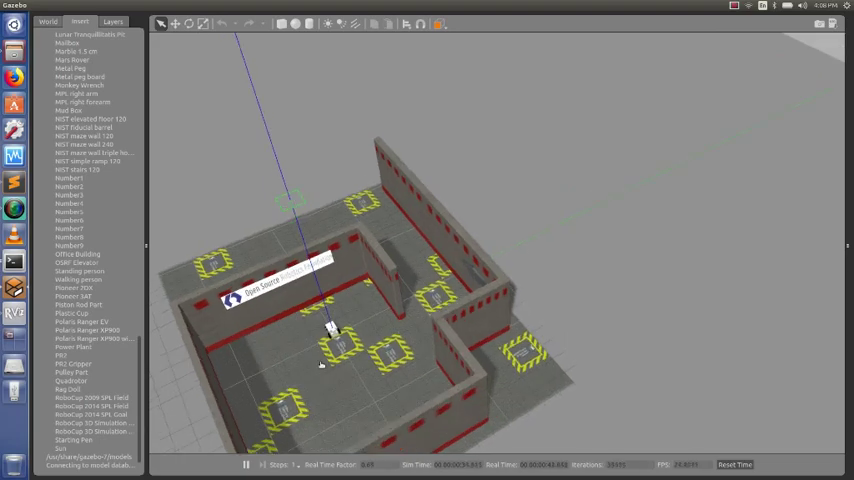
key(alt+Tab)
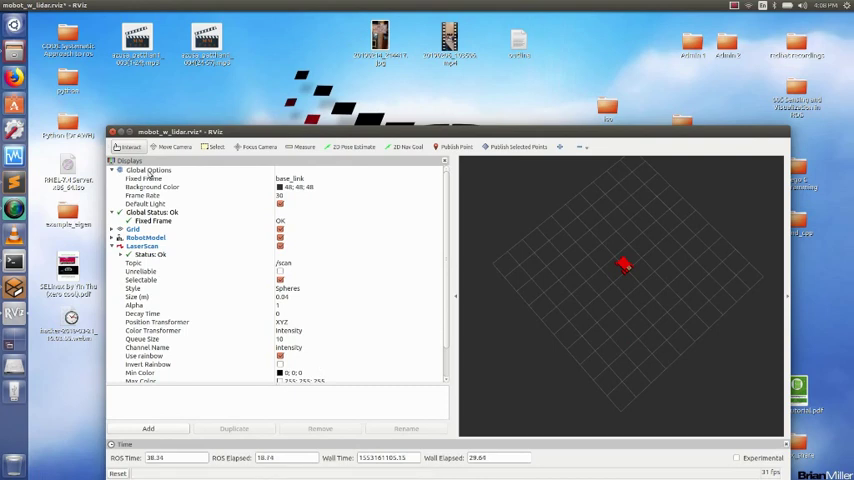
- Maximize RViz and add a Camera display with image topic /example_camera/image_raw
double_click(127, 128)
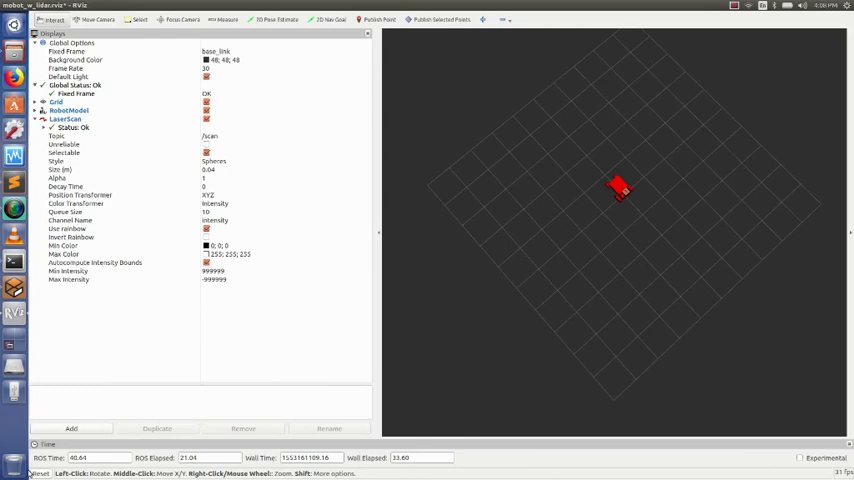
click(71, 428)
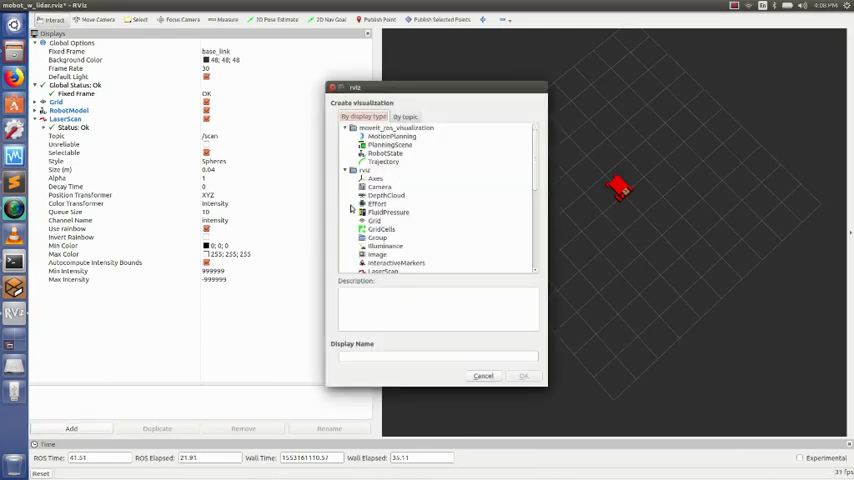
double_click(372, 187)
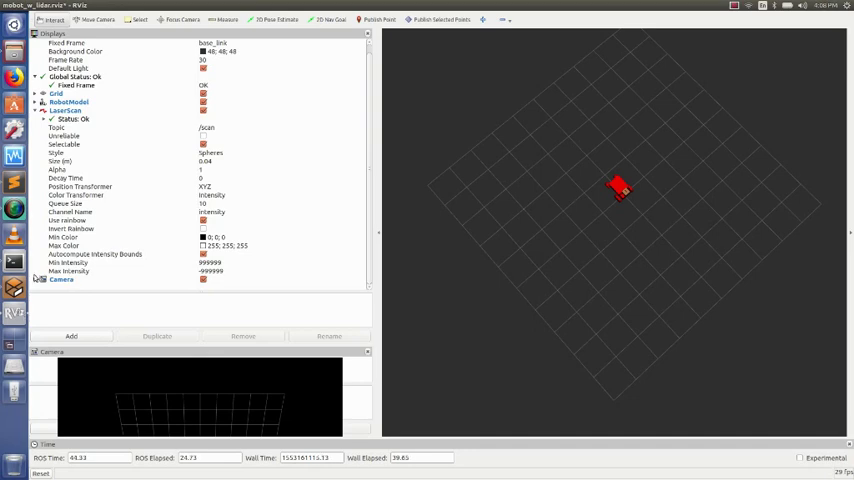
click(35, 280)
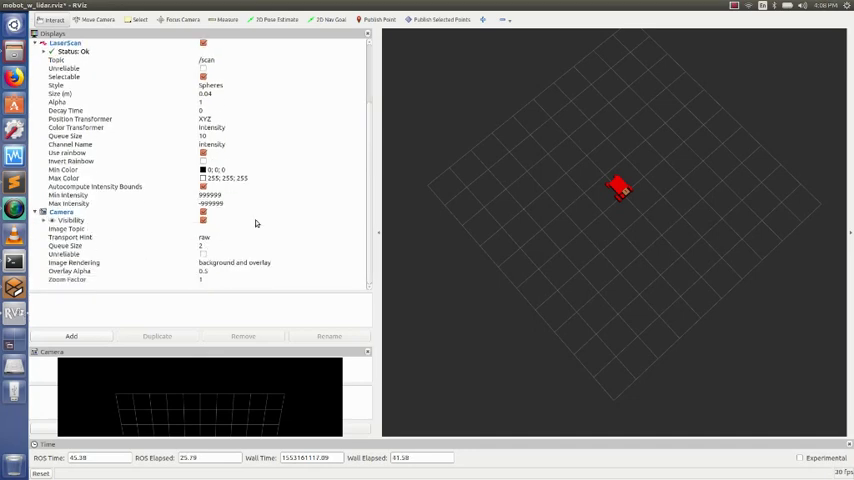
click(256, 229)
click(363, 231)
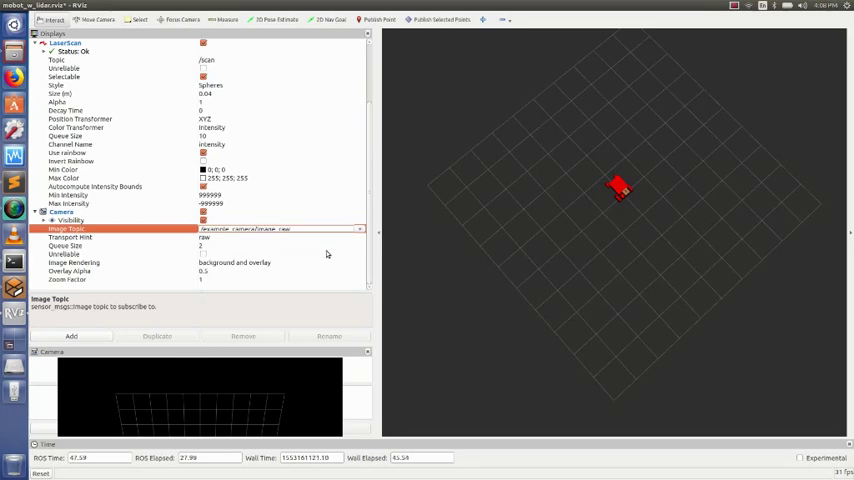
click(328, 253)
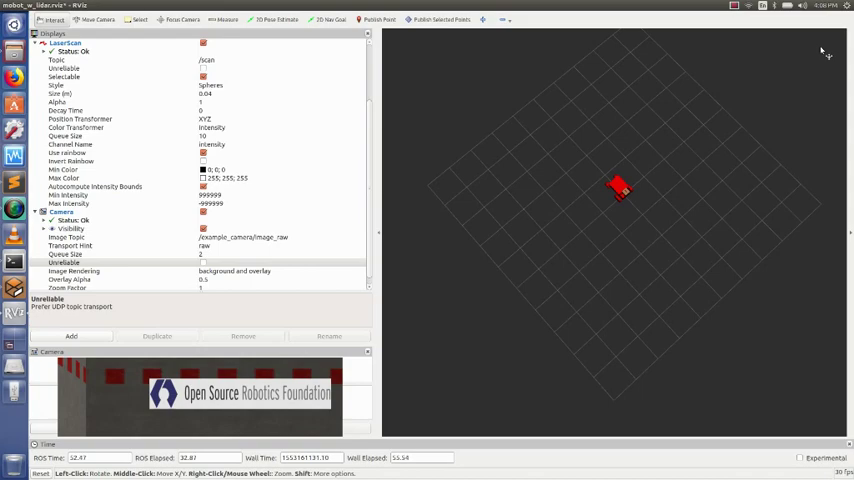
key(alt+Tab)
key(alt+Tab)
key(alt+Tab)
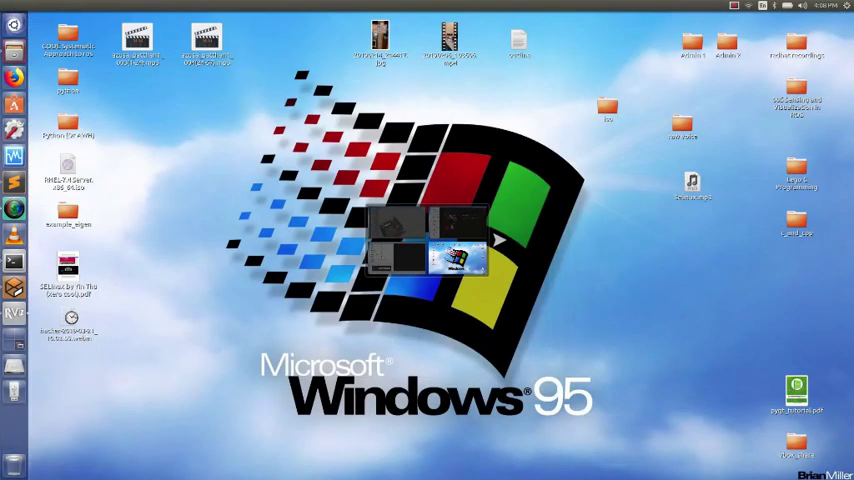
- Run image_view on /example_camera/image_raw in a new terminal, then close it and stop the process
key(ctrl+alt+t)
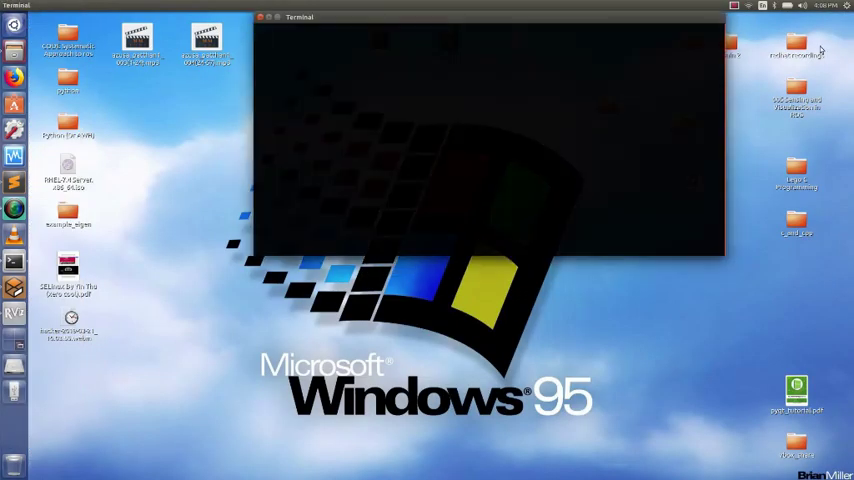
text(rosrun i)
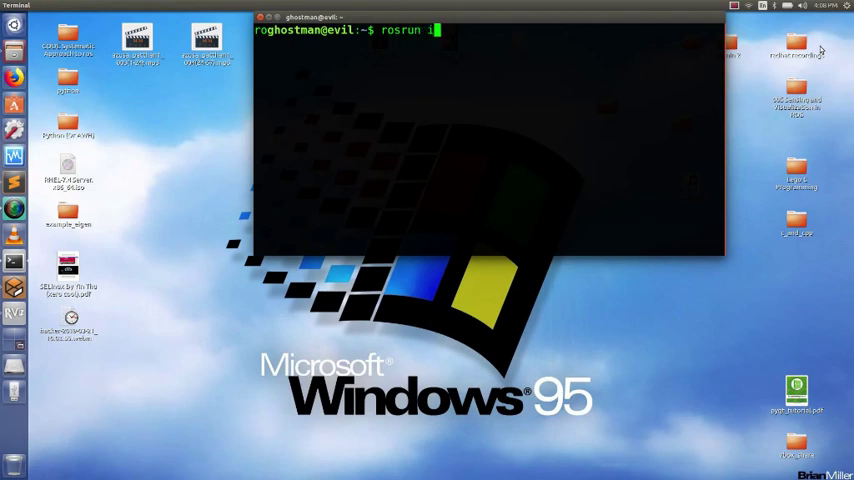
text(mage_vie)
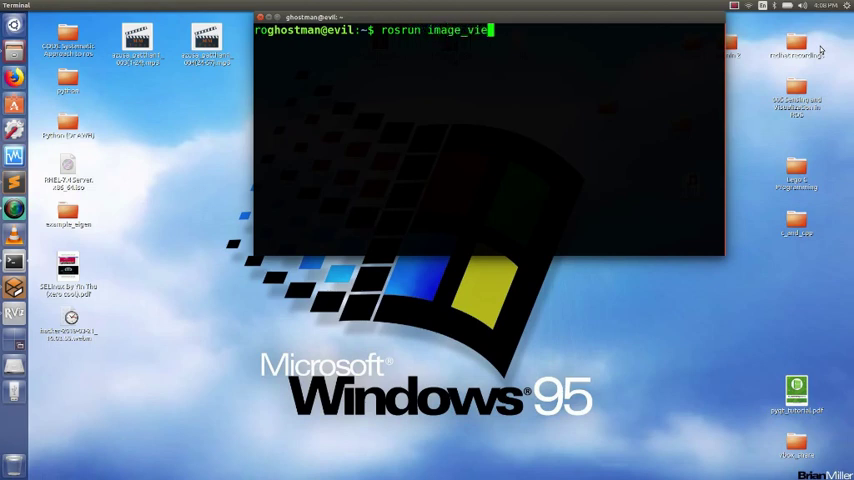
text(w image_)
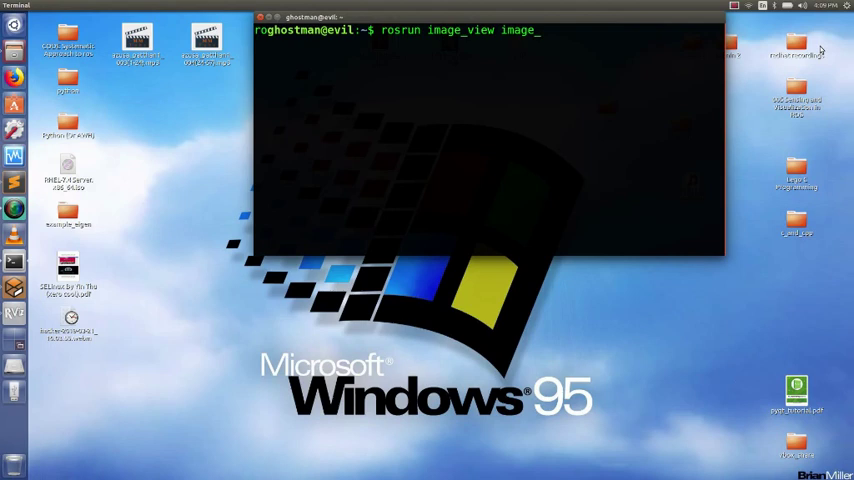
text(view imag)
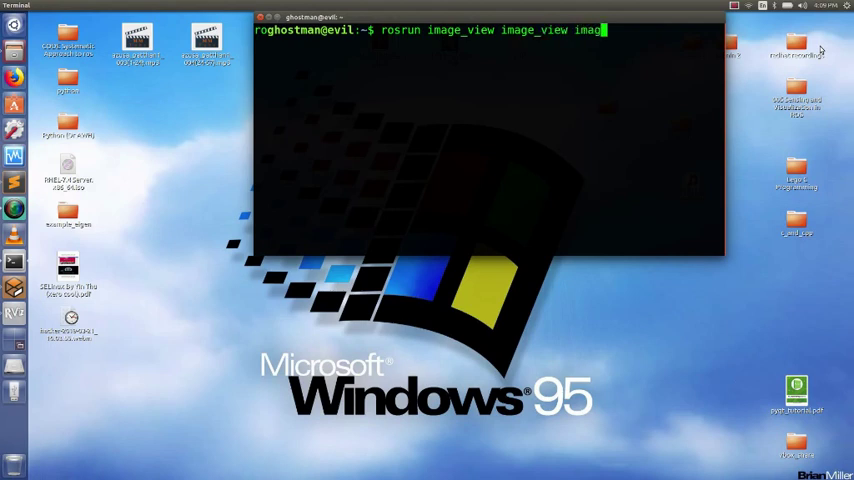
text(e:=/)
text(example)
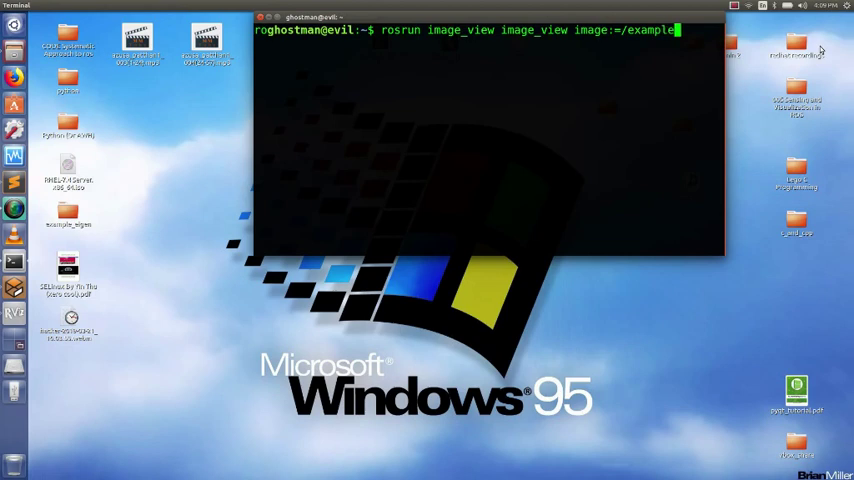
text(_camera/)
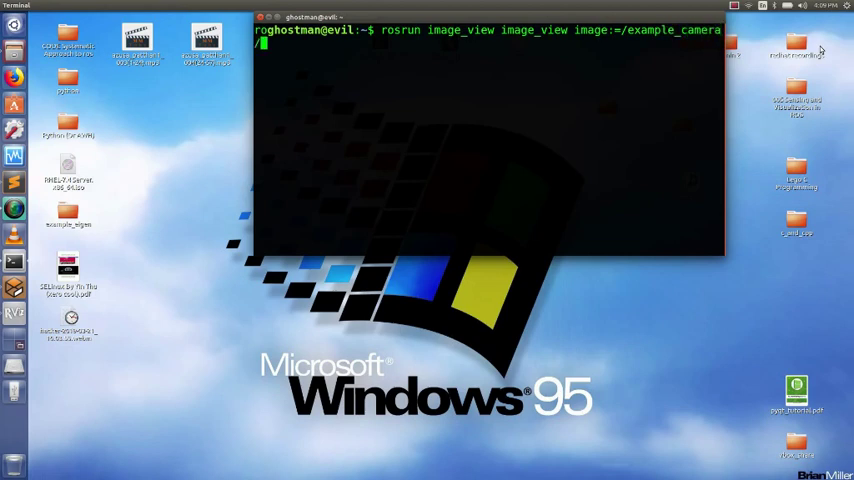
key(BackSpace)
text(mage_)
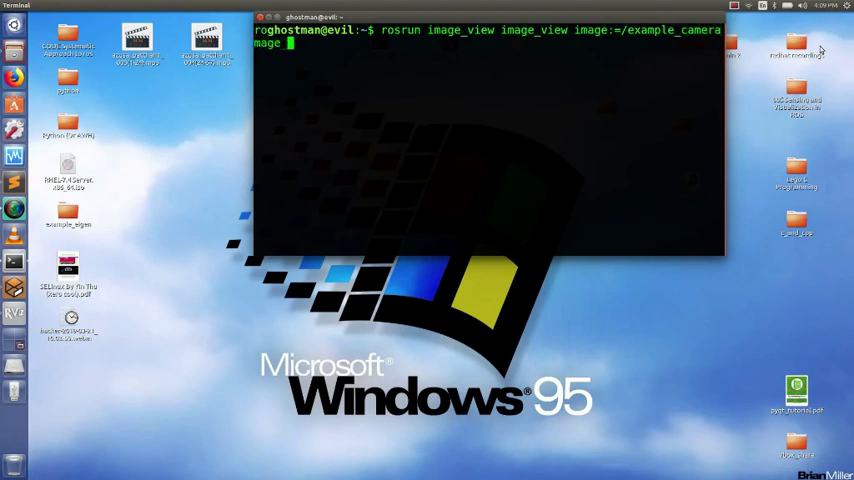
text(raw)
key(Return)
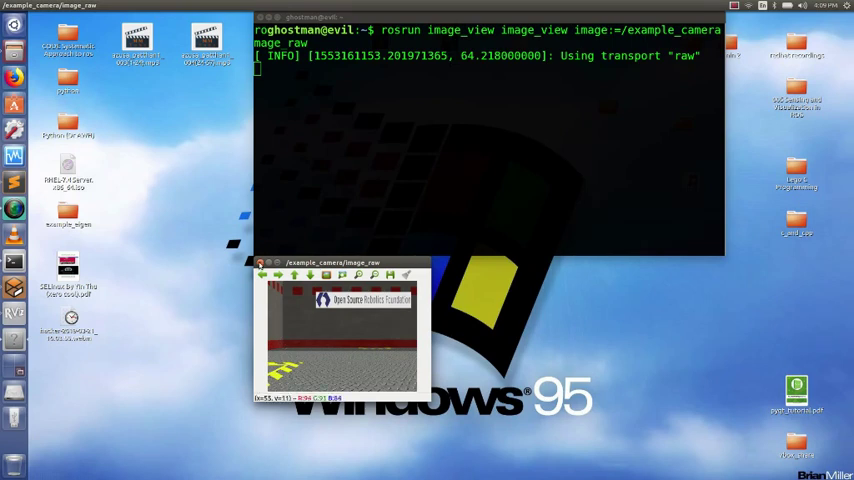
click(259, 263)
click(336, 181)
key(ctrl+c)
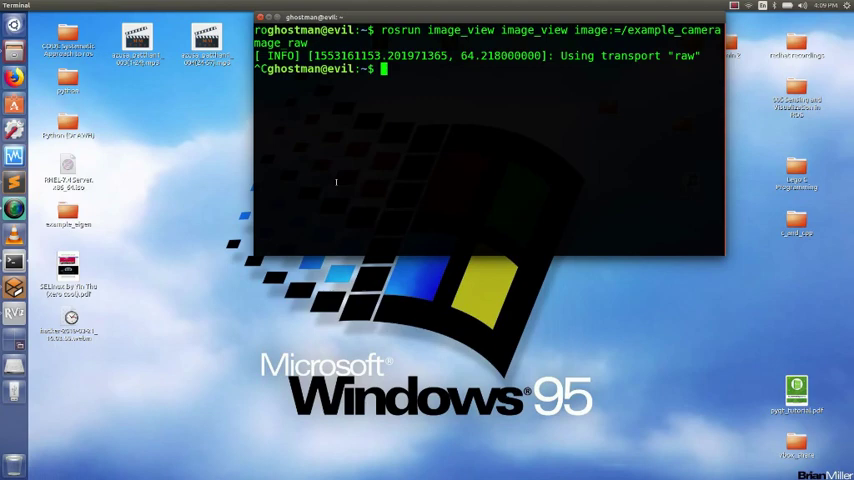
- Alternate between Gazebo and RViz to compare the pen's sign with the Camera display, ending on RViz
key(alt+Tab)
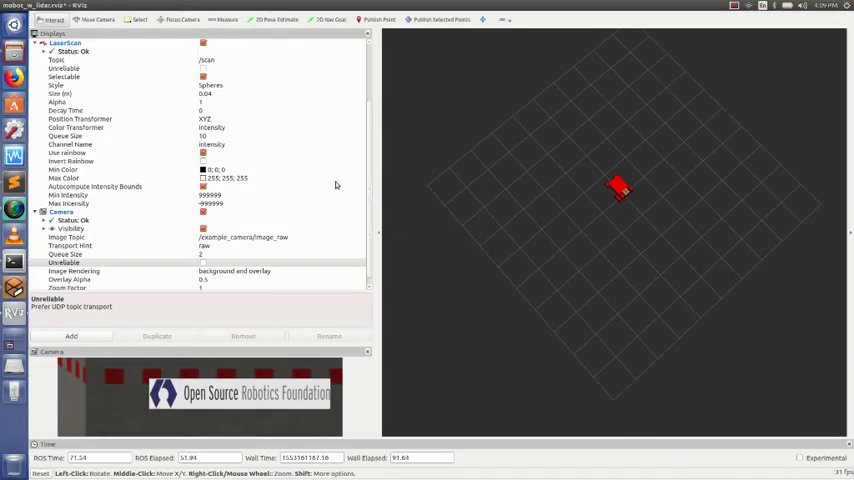
key(alt+Tab)
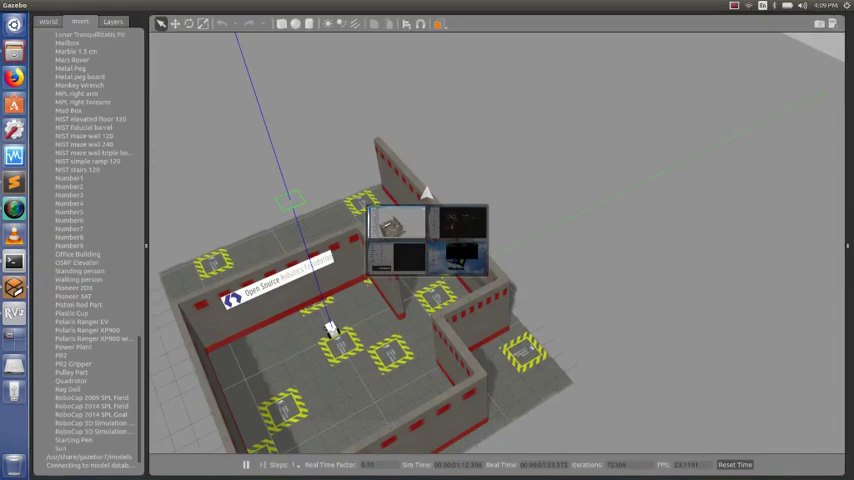
key(alt+Tab)
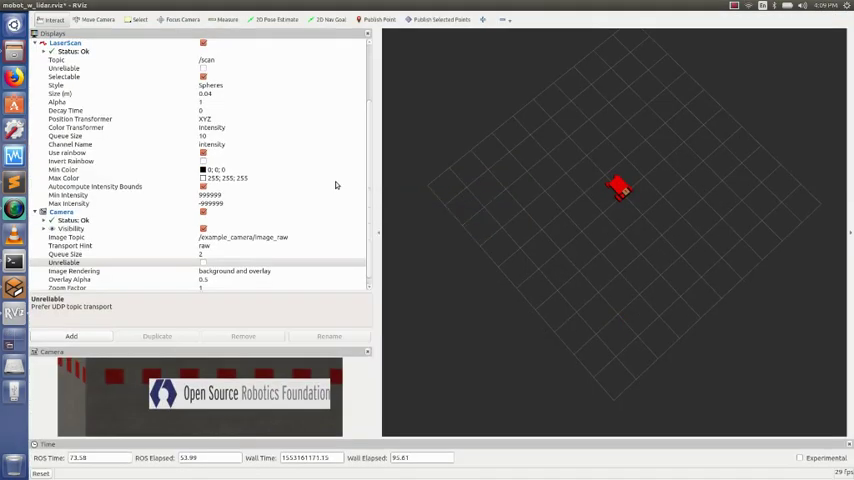
key(alt+Tab)
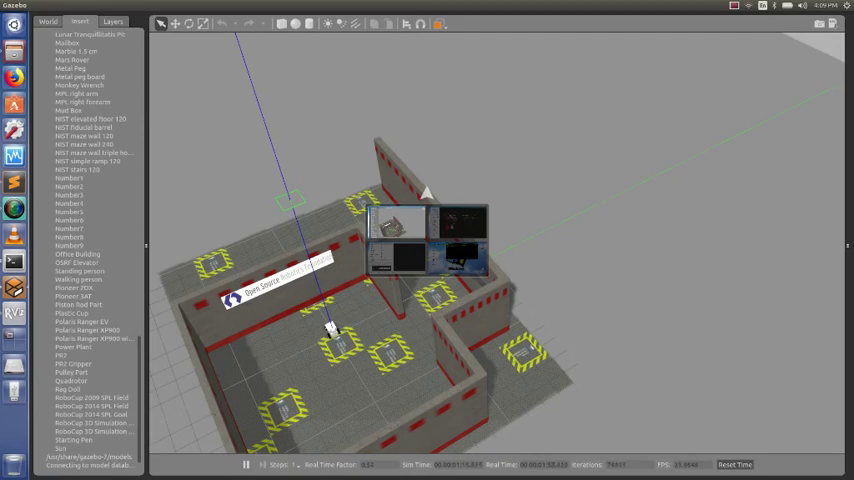
key(alt+Tab)
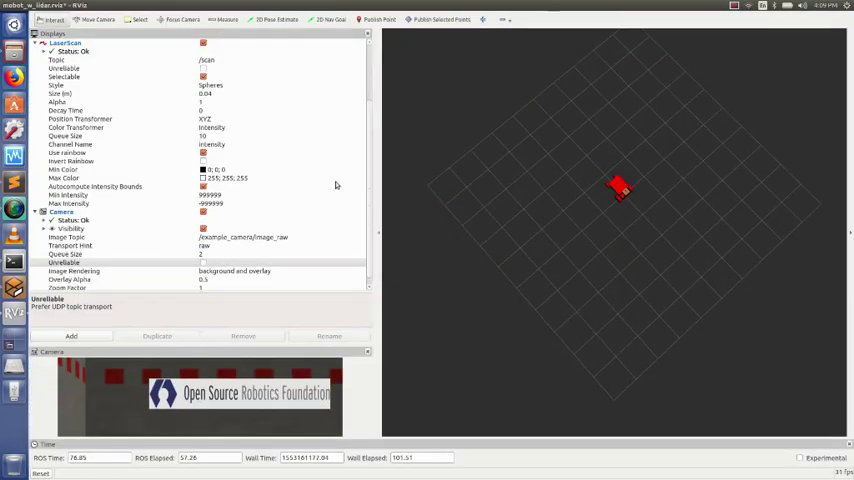